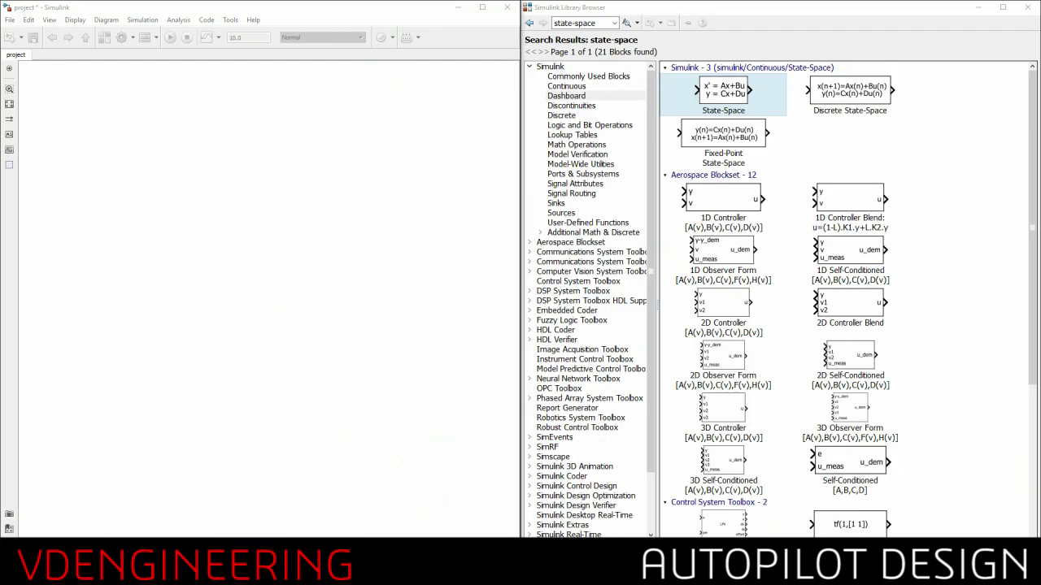
Add a State-Space block to the model and set its A matrix to [-0.313 56.7 0; -0.0139 -0.426 0; 0 56.7 0].
left_click_drag(723, 91, 262, 273)
double_click(261, 273)
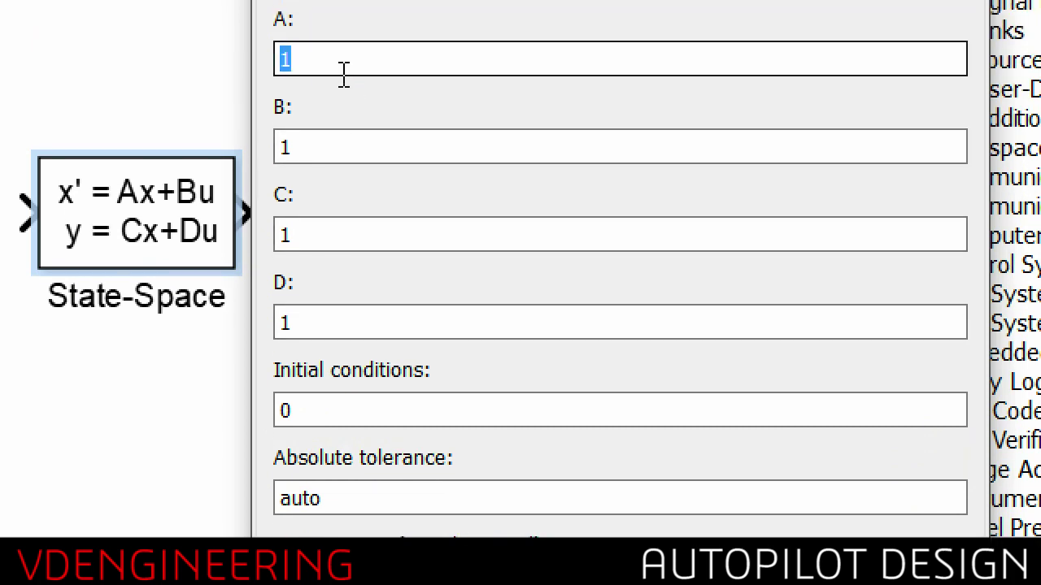
type("[-0.313 ")
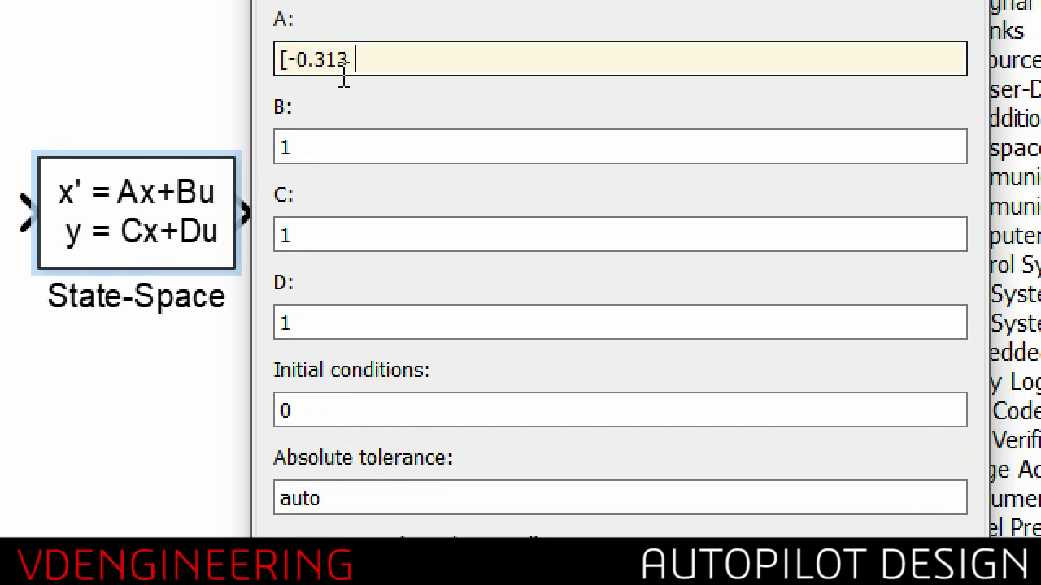
type("56.7 0; -0.01")
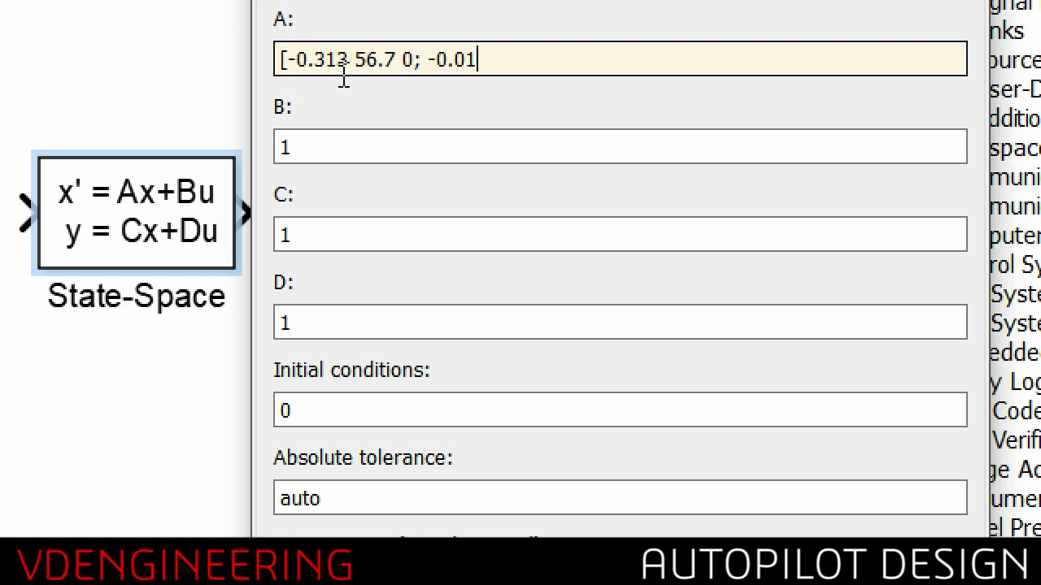
type("39 -0.426 0; 0 56.7 0]")
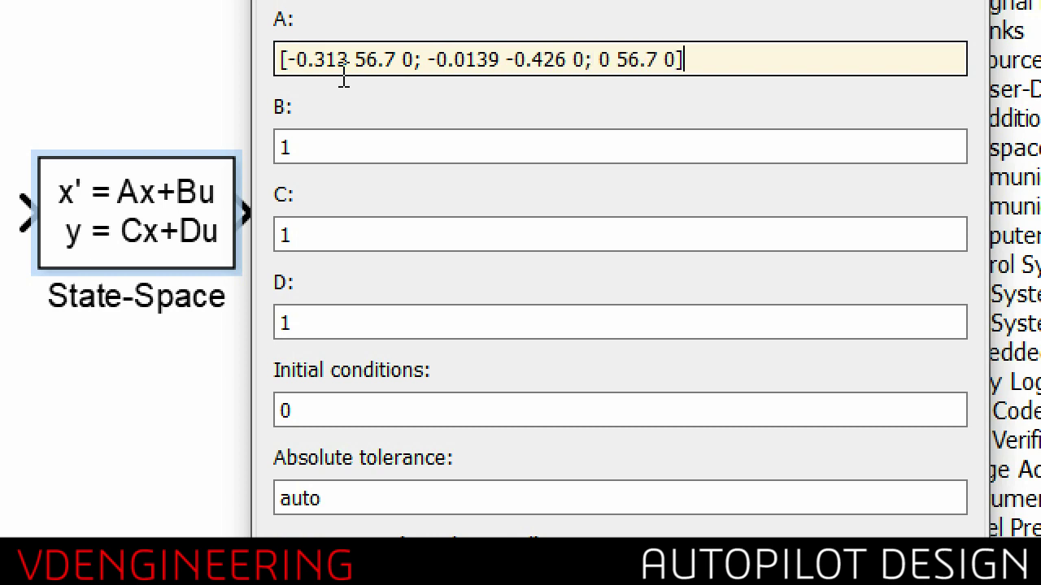
Set the State-Space matrices B to [0.232; 0.0203; 0], C to eye(3) and D to [0;0;0].
double_click(314, 151)
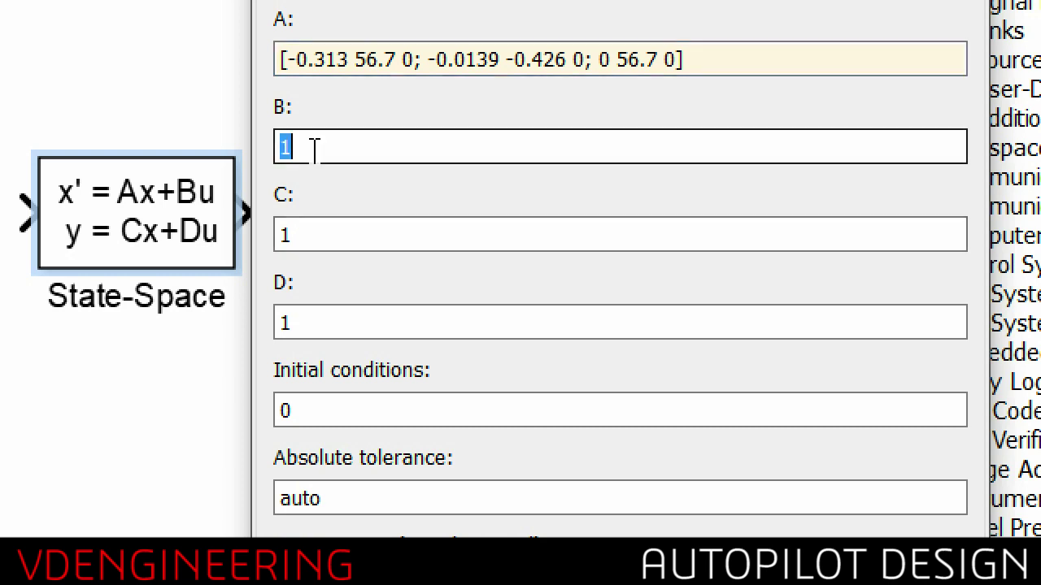
type("[0.232; 0.0203; 0]")
key("Tab")
type("eye(3)")
key("Tab")
type("[0;0;0]")
Set the State-Space block's state names to {'AoA','Pitch_rate','Pitch_angle'} and accept the block parameters.
key("Tab")
key("Tab")
key("Tab")
type("{'AoA',")
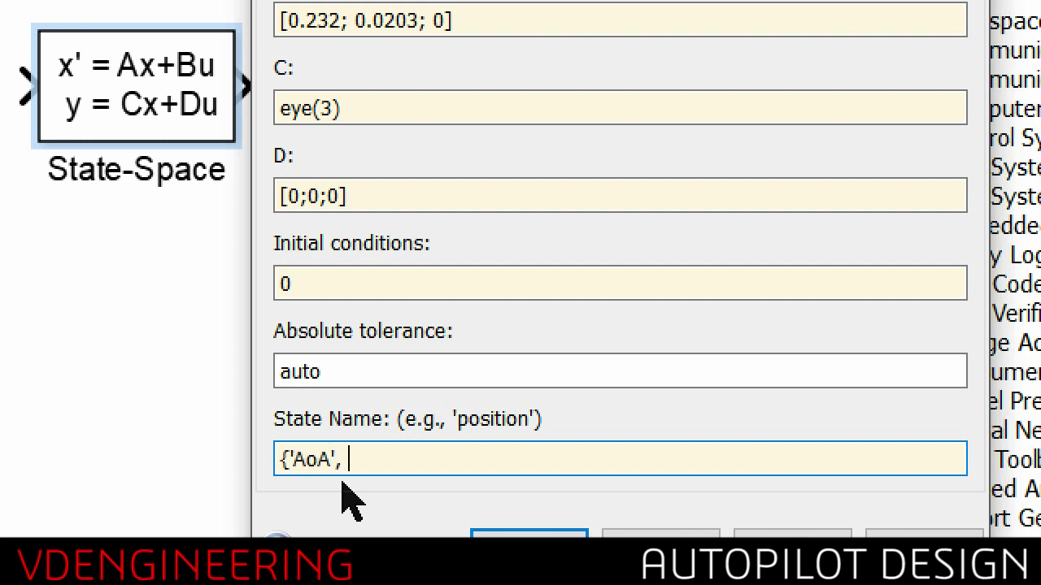
key("BackSpace")
type("'Pitch_rate','P")
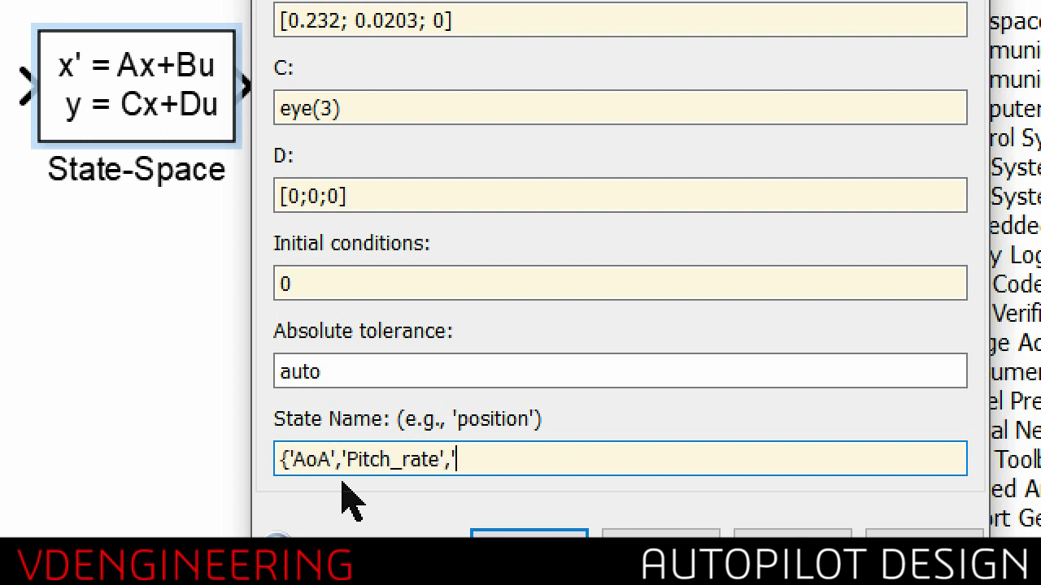
type("itch_ang;e'")
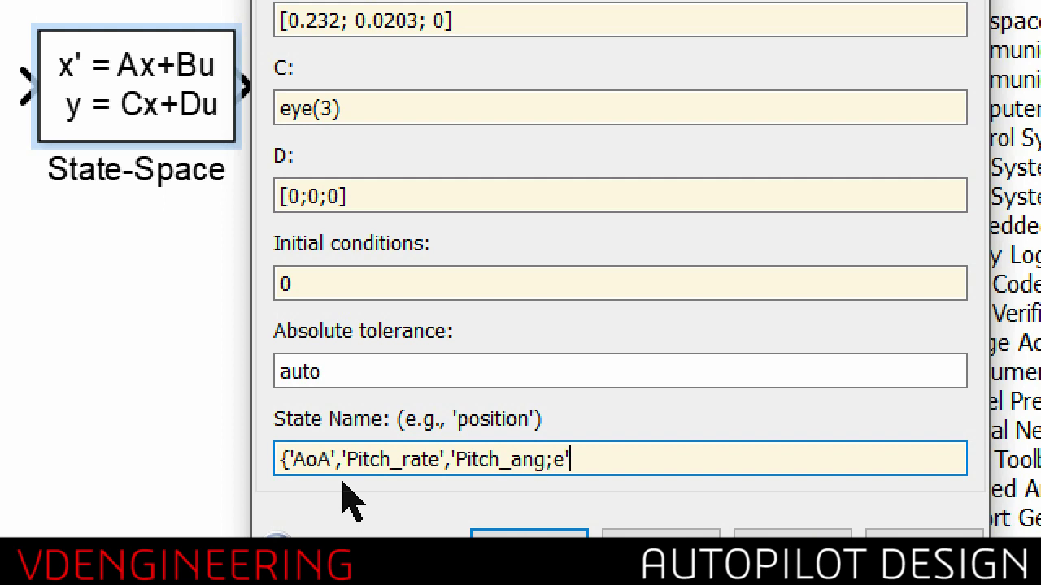
key("BackSpace")
key("BackSpace")
key("BackSpace")
type("le'}")
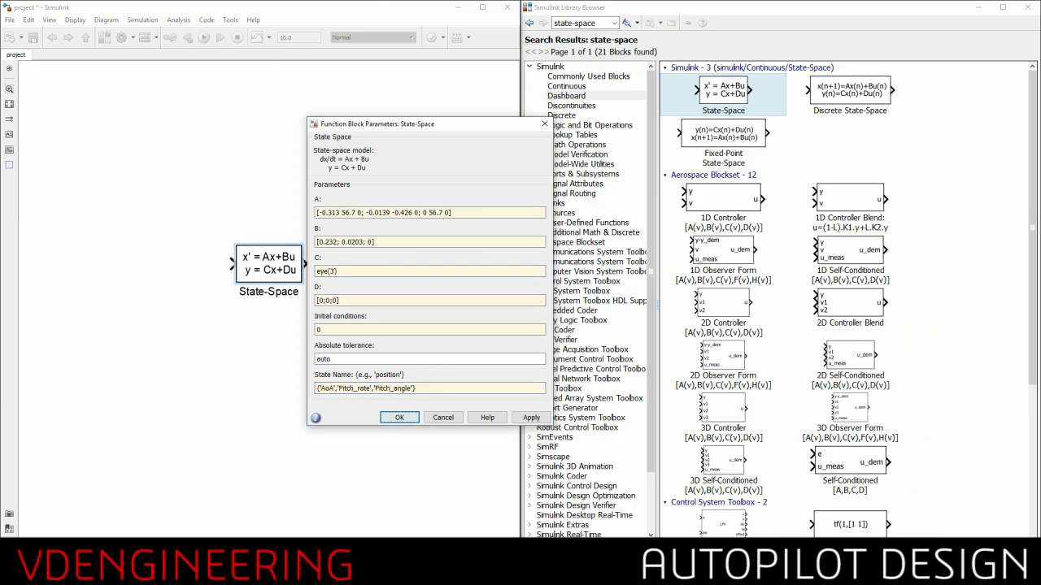
key("Return")
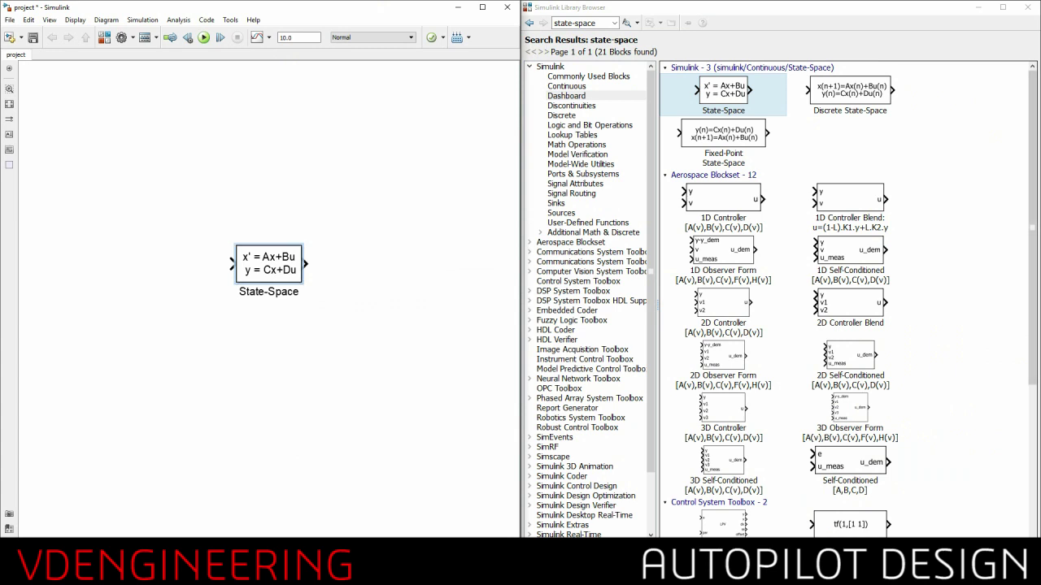
Add a Demux block with three outputs after the State-Space block, oriented with its outputs facing away from that block.
double_click(575, 23)
type("demux")
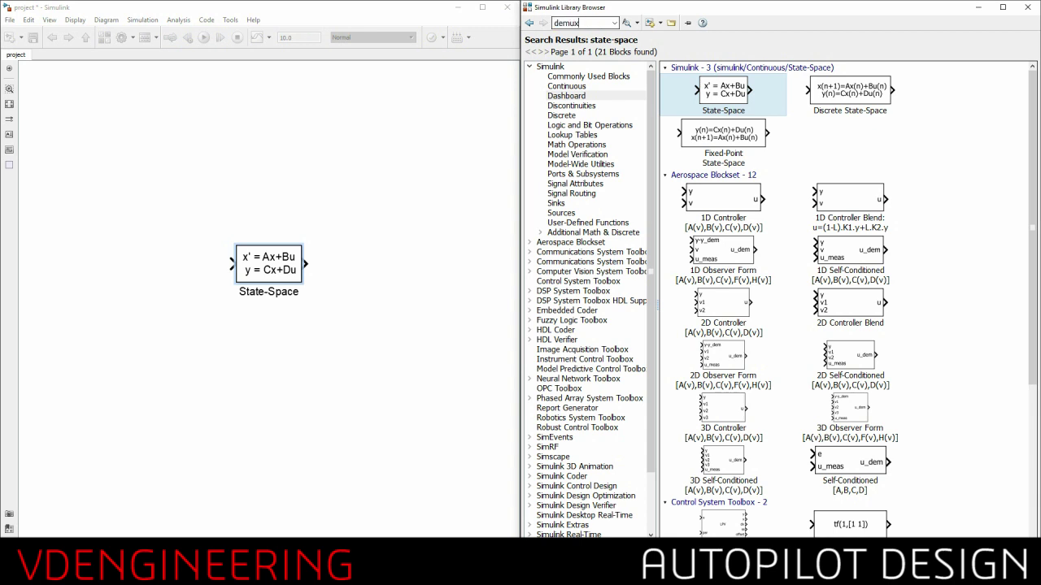
key("Return")
left_click_drag(700, 90, 371, 236)
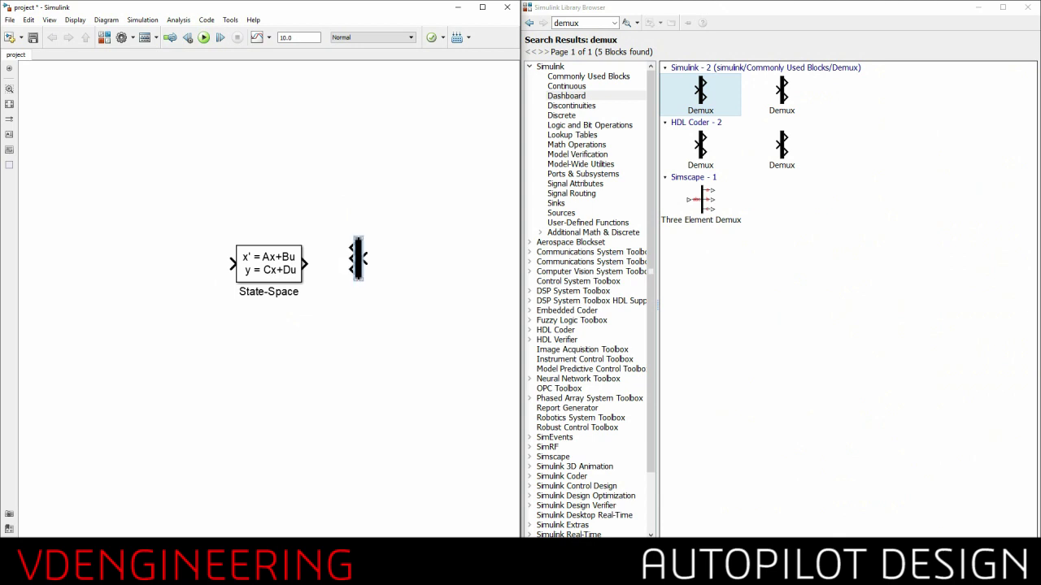
key("ctrl+r")
key("ctrl+r")
Align and enlarge the Demux block, and connect the State-Space output to its input.
left_click_drag(363, 237, 359, 264)
left_click_drag(368, 204, 363, 204)
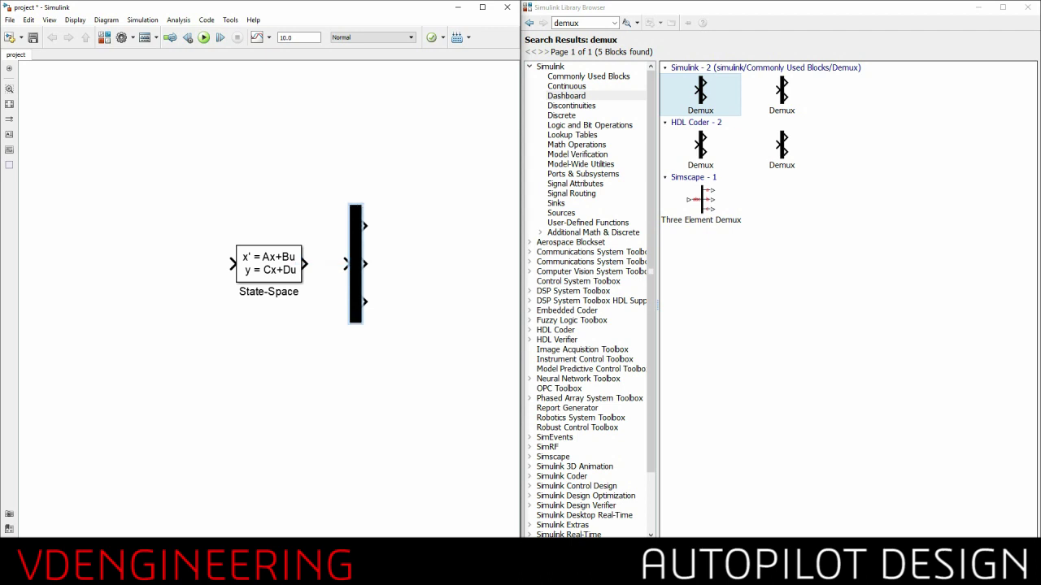
left_click_drag(305, 263, 347, 264)
Find the Terminator block in the library and attach one to each of the Demux's first and second outputs.
double_click(567, 23)
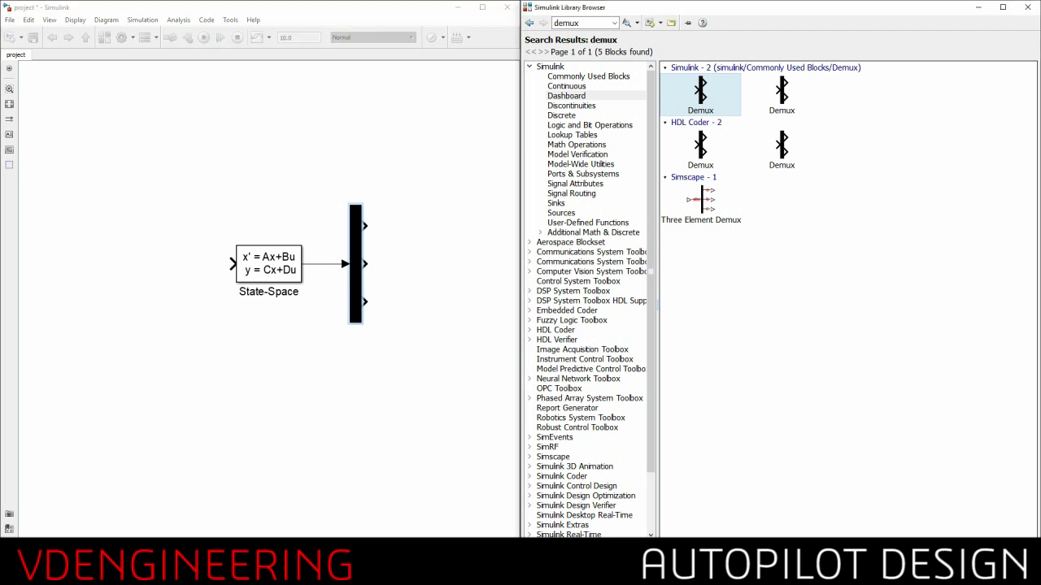
type("term")
type("nat")
key("Return")
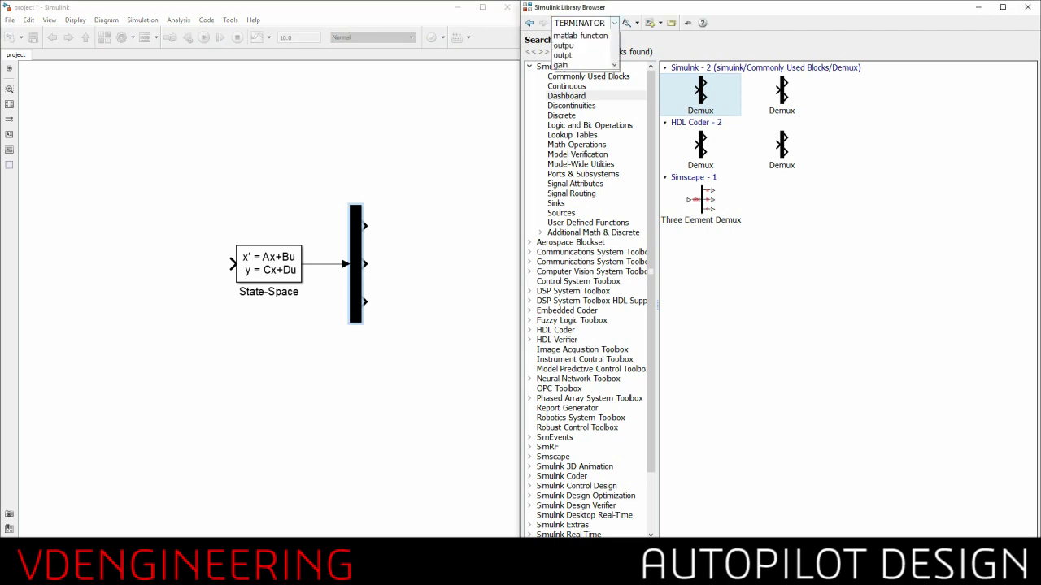
key("Return")
left_click_drag(685, 91, 475, 264)
left_click_drag(364, 264, 458, 263)
Find the Scope block in the library and attach it to the Demux's third output.
double_click(579, 22)
type("scope")
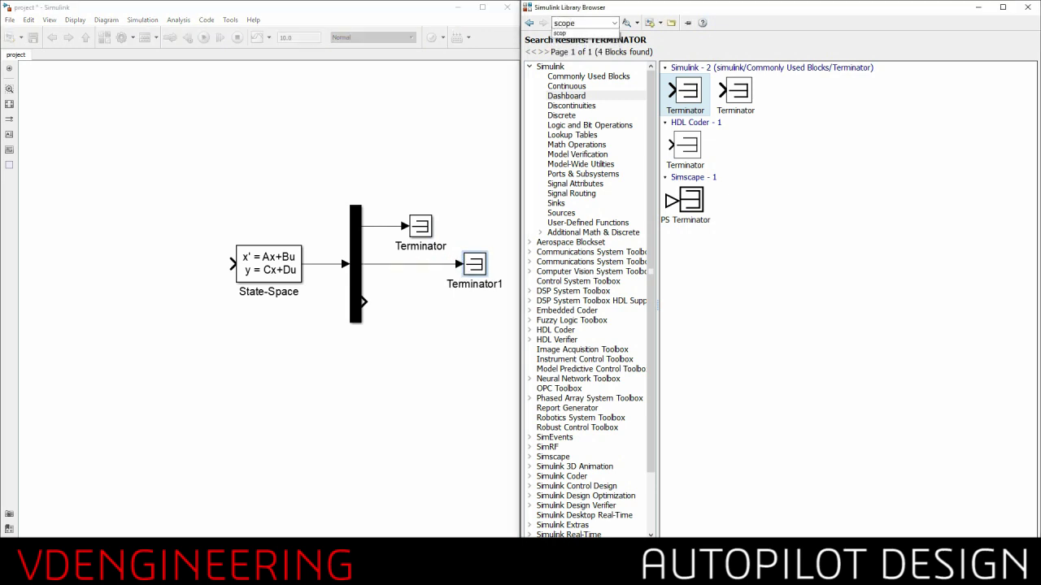
key("Return")
left_click(626, 23)
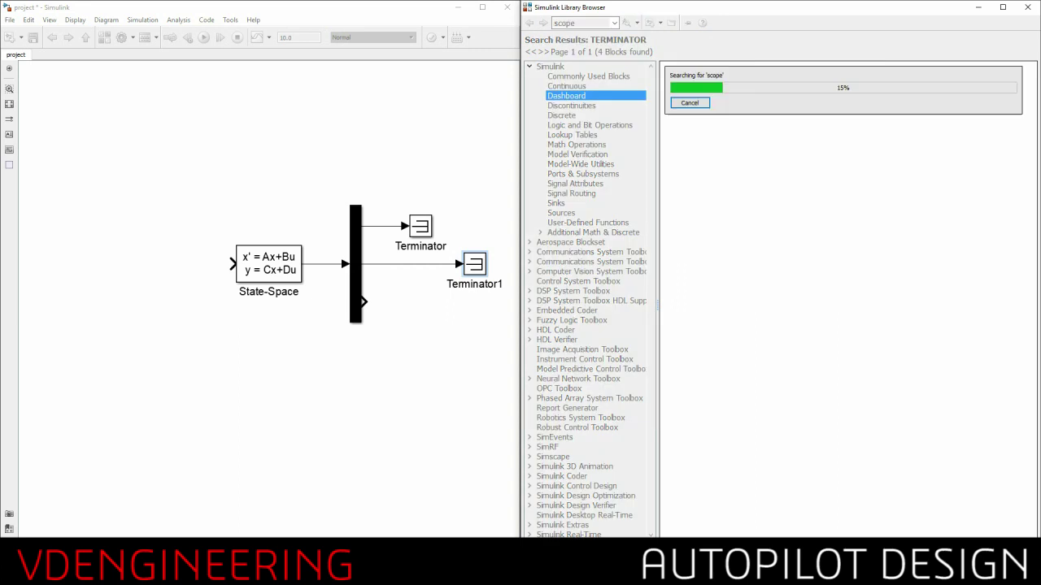
left_click_drag(708, 91, 401, 302)
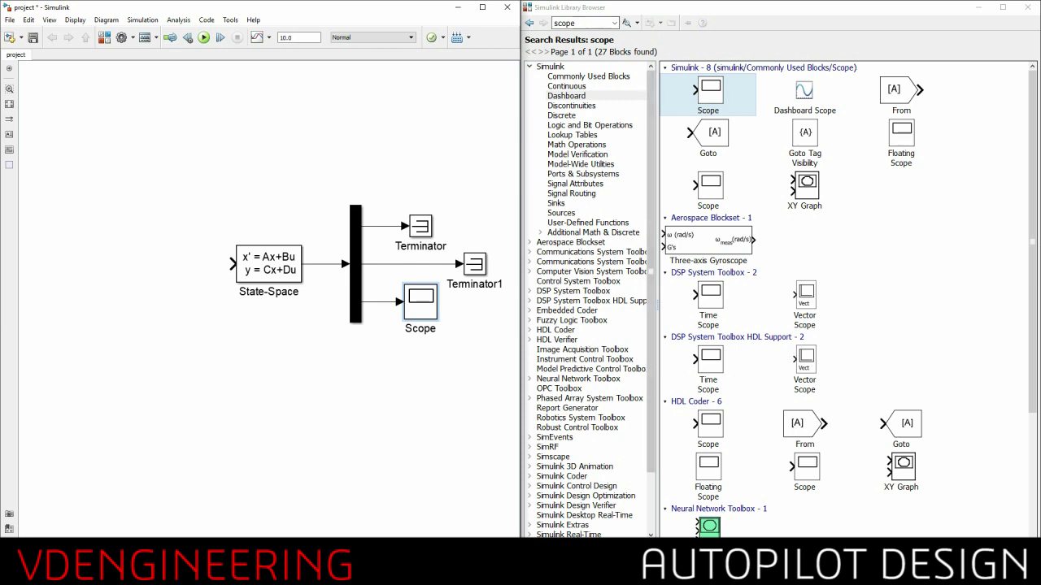
Find the Step source block in the library and connect it to the State-Space input.
double_click(566, 23)
type("ste")
key("Return")
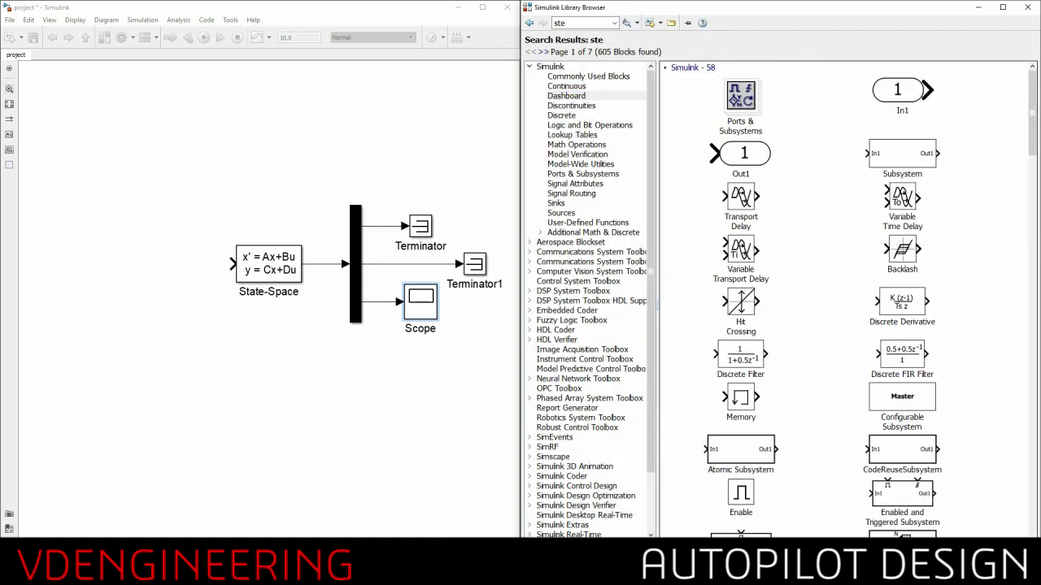
left_click(564, 23)
key("Return")
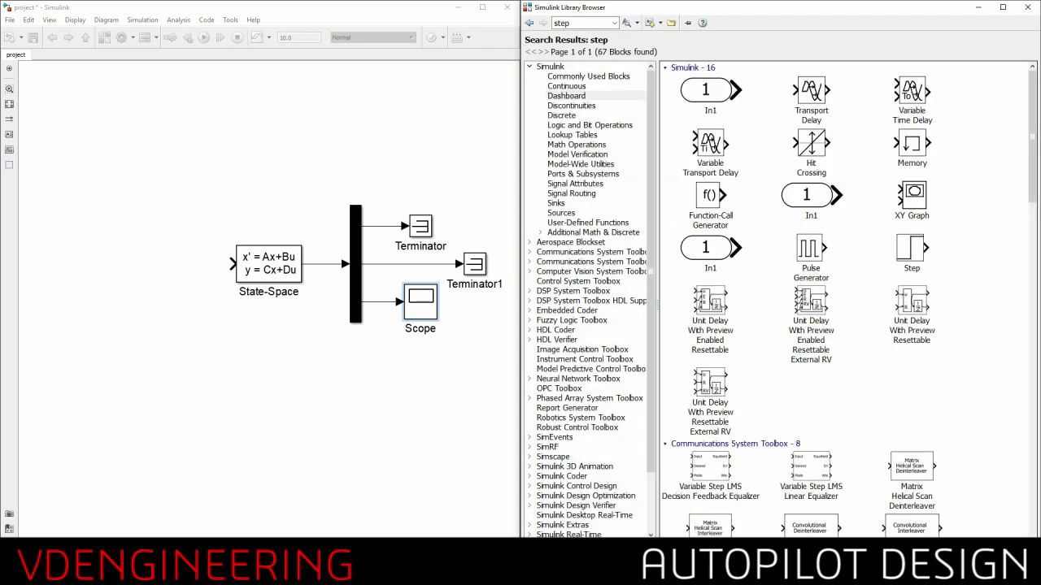
mouse_move(912, 252)
left_mouse_down()
mouse_move(191, 269)
mouse_move(149, 261)
mouse_move(233, 263)
left_mouse_up()
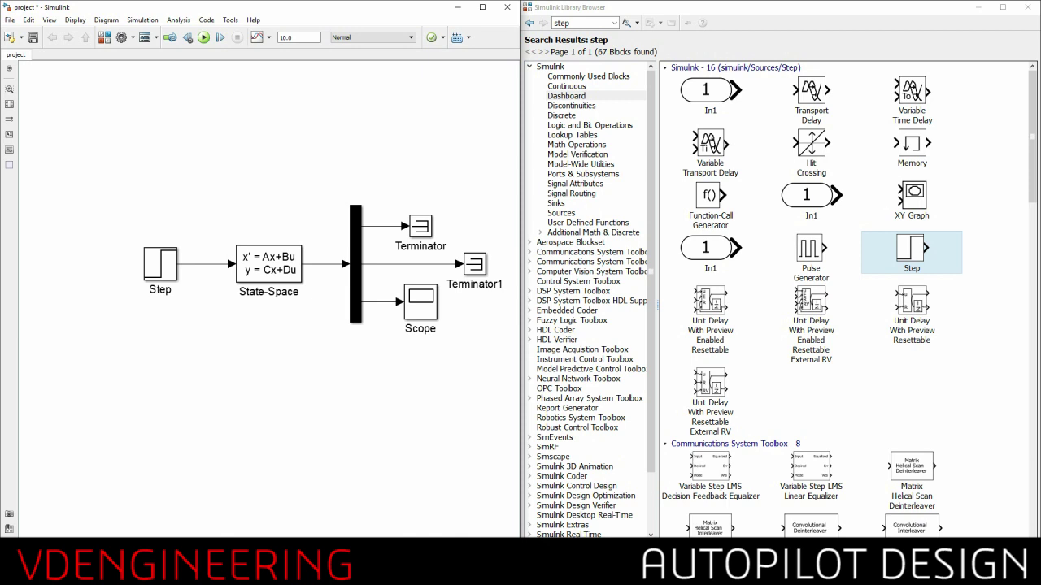
Check the State-Space block's parameters, and run the simulation to view the open-loop response in the Scope.
left_click(269, 264)
double_click(268, 264)
left_click(544, 124)
left_click(203, 37)
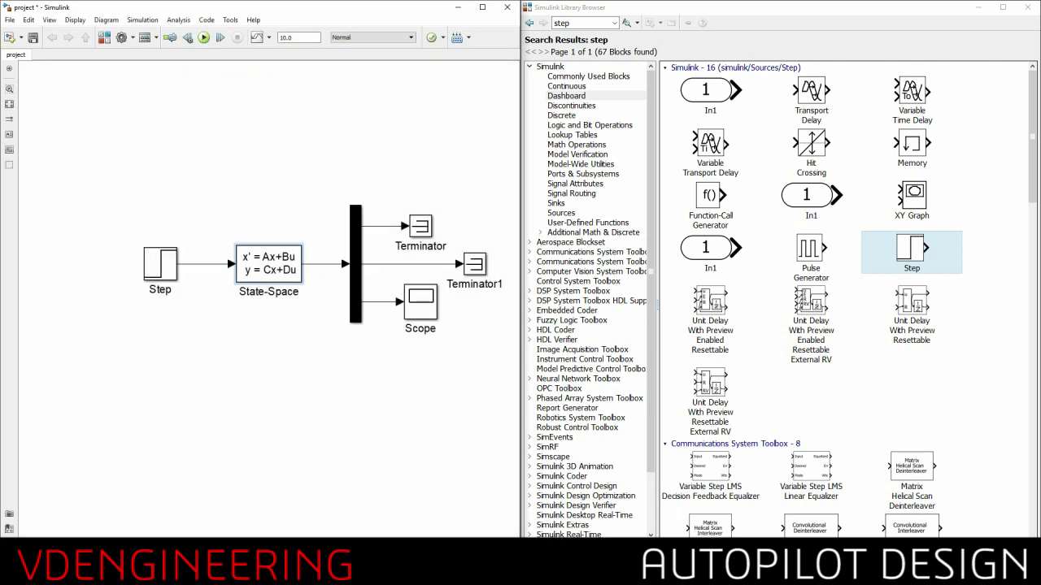
double_click(421, 302)
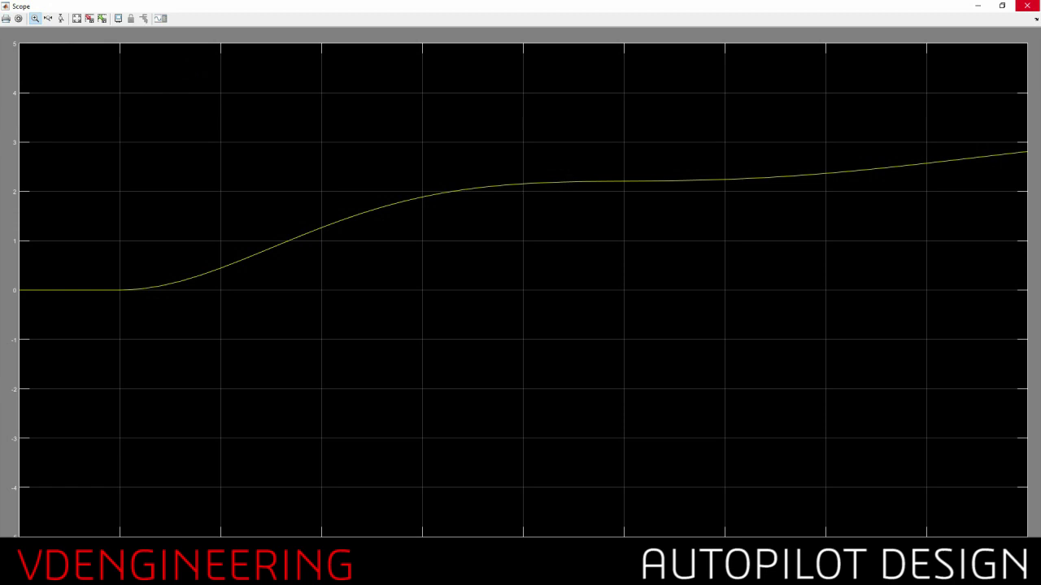
left_click(1026, 5)
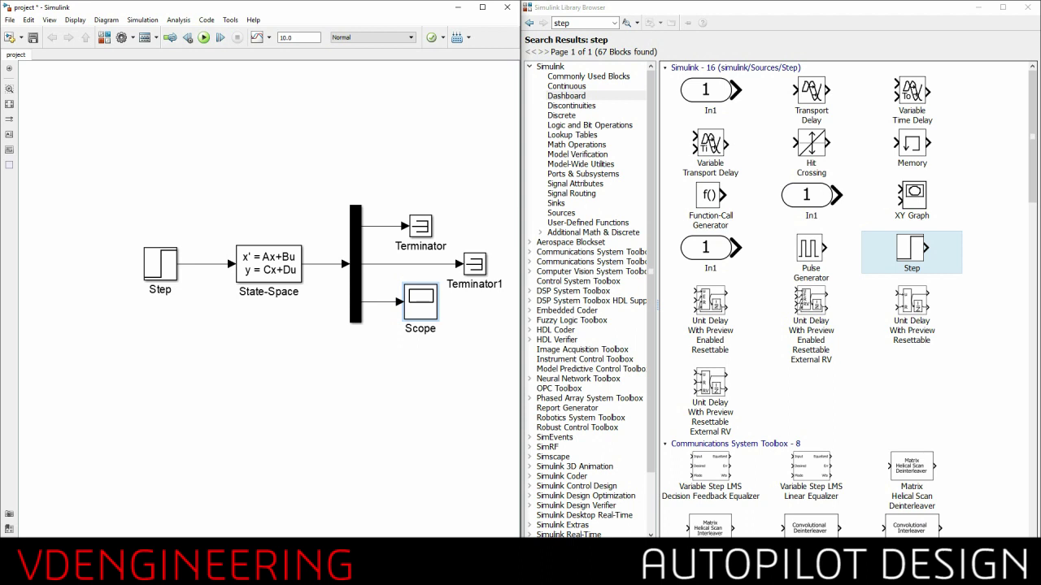
Find the Gain block in the library and place one in the empty area below the Demux and Scope.
left_click(584, 23)
left_click(584, 22)
key("BackSpace")
key("BackSpace")
key("BackSpace")
key("BackSpace")
type("gain")
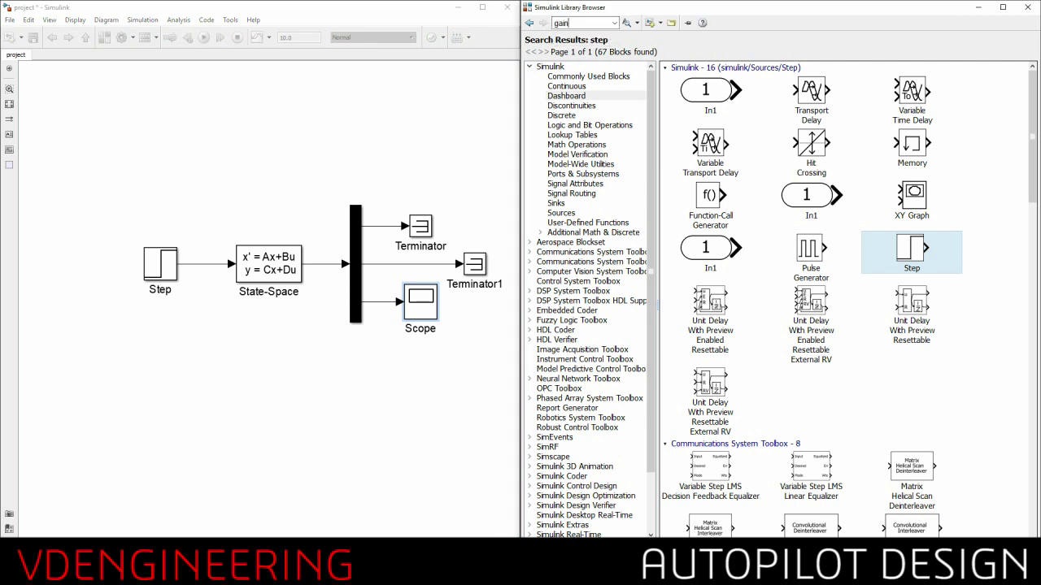
key("Return")
left_click(626, 23)
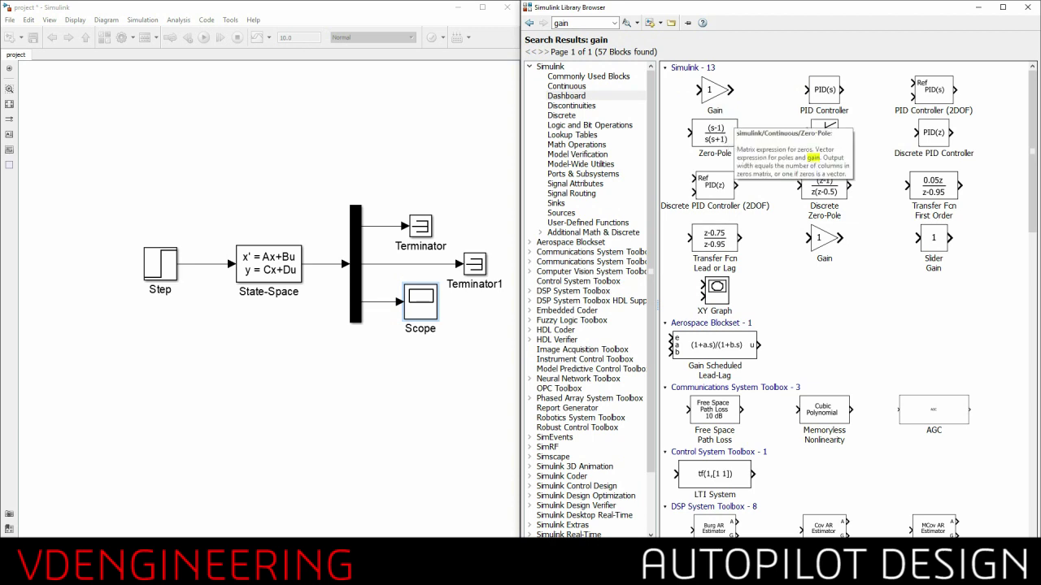
left_click_drag(715, 91, 382, 420)
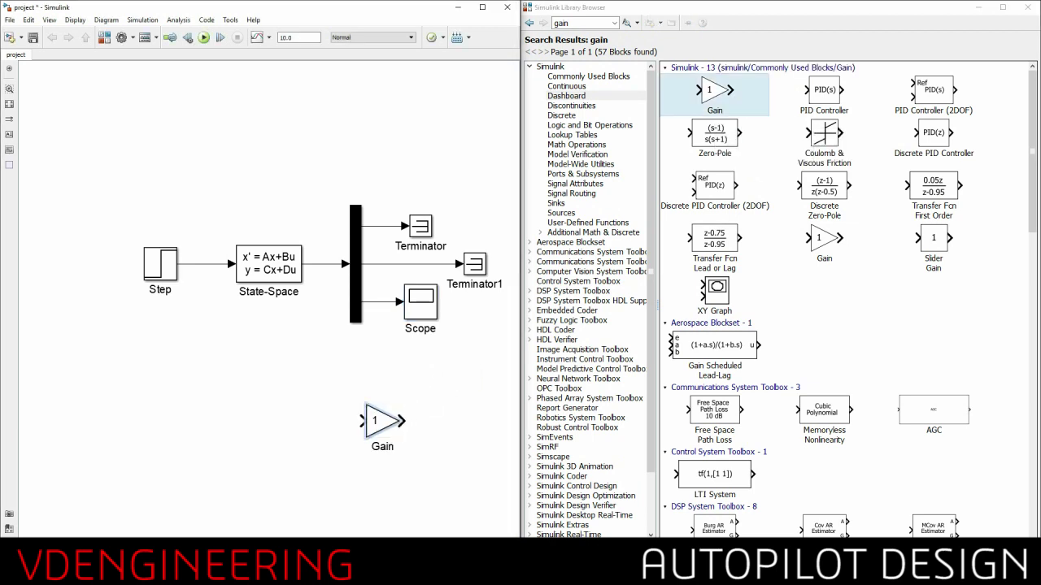
Add a Sum block below the Step and State-Space blocks and set its list of signs to |+-.
double_click(563, 23)
type("sum")
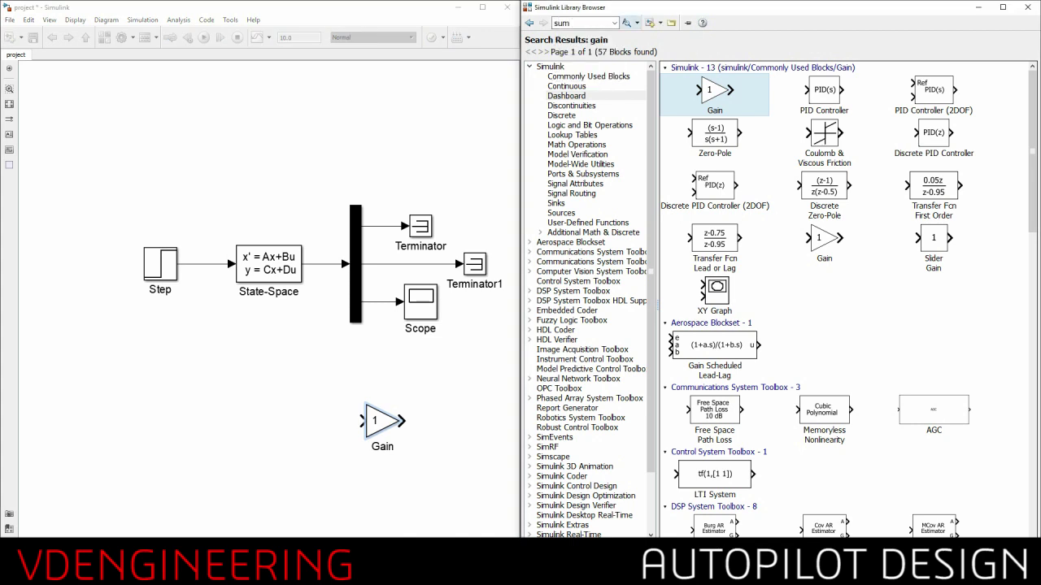
key("Return")
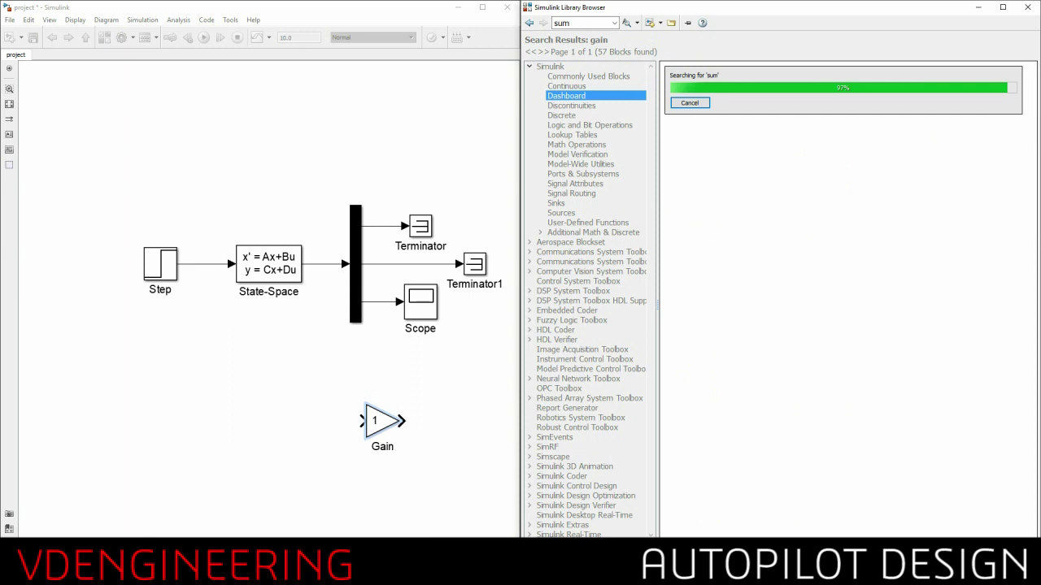
left_click_drag(713, 89, 214, 347)
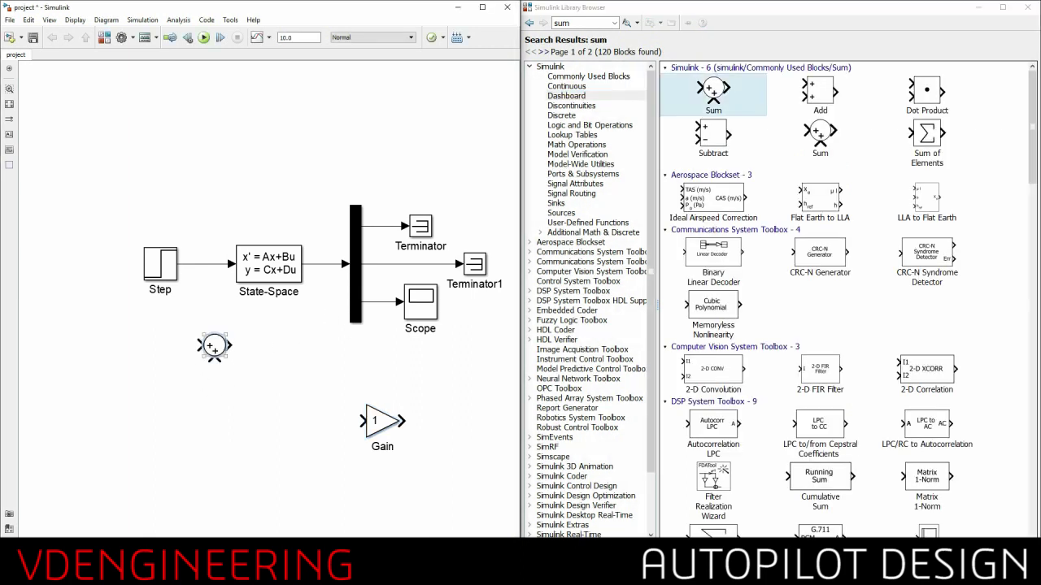
double_click(213, 347)
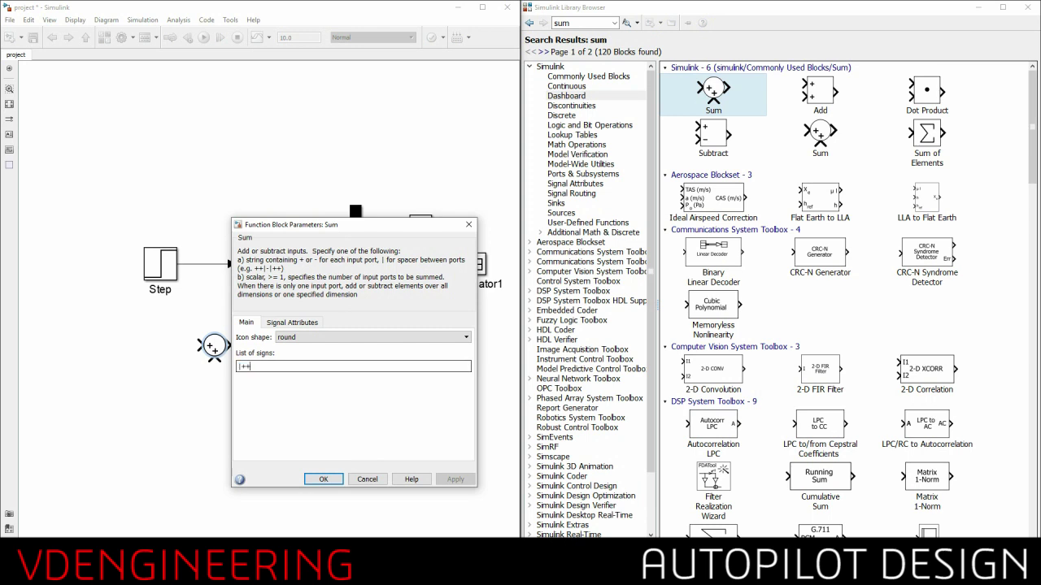
key("BackSpace")
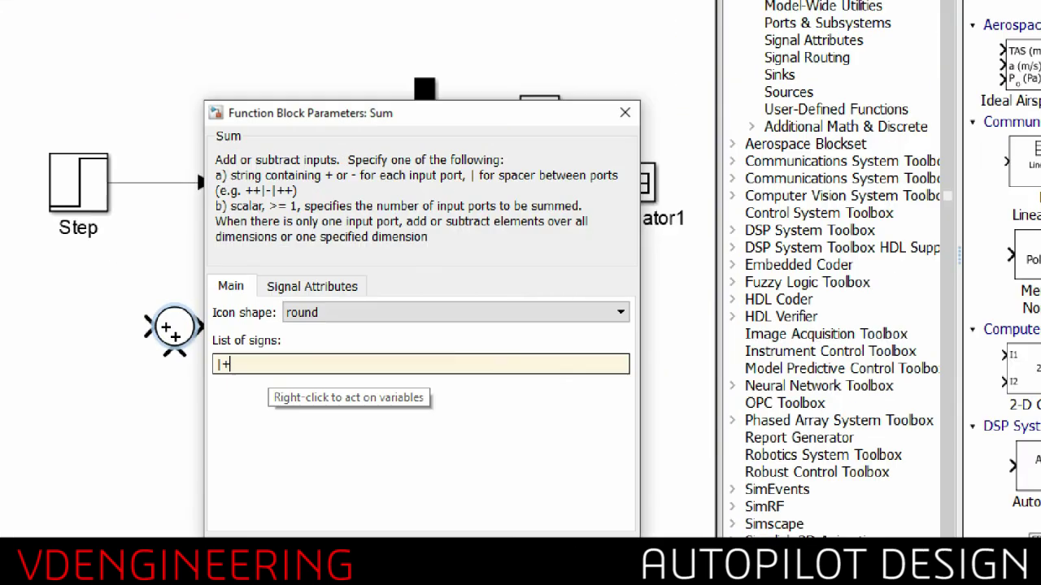
type("-")
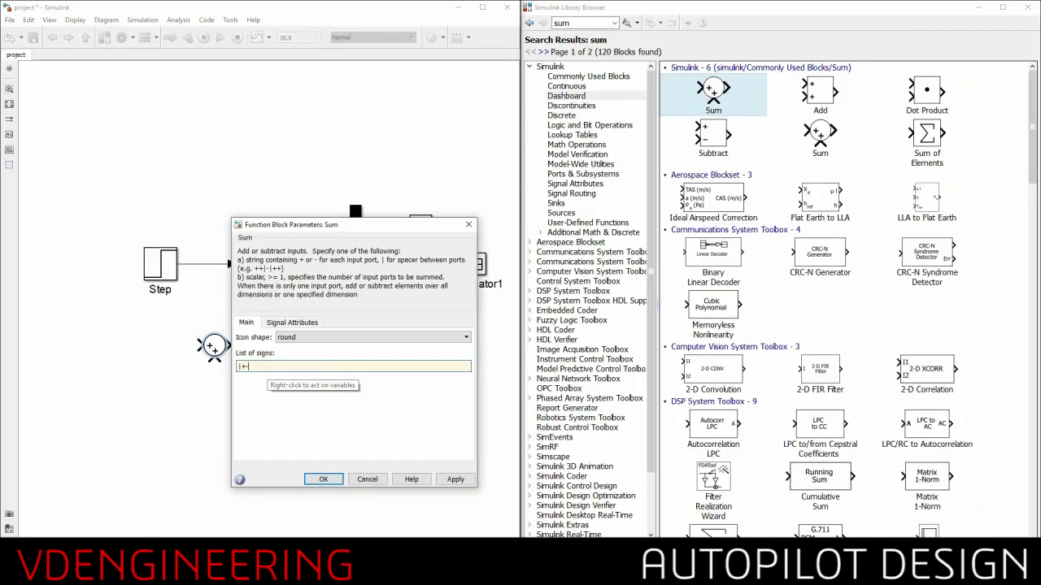
key("Return")
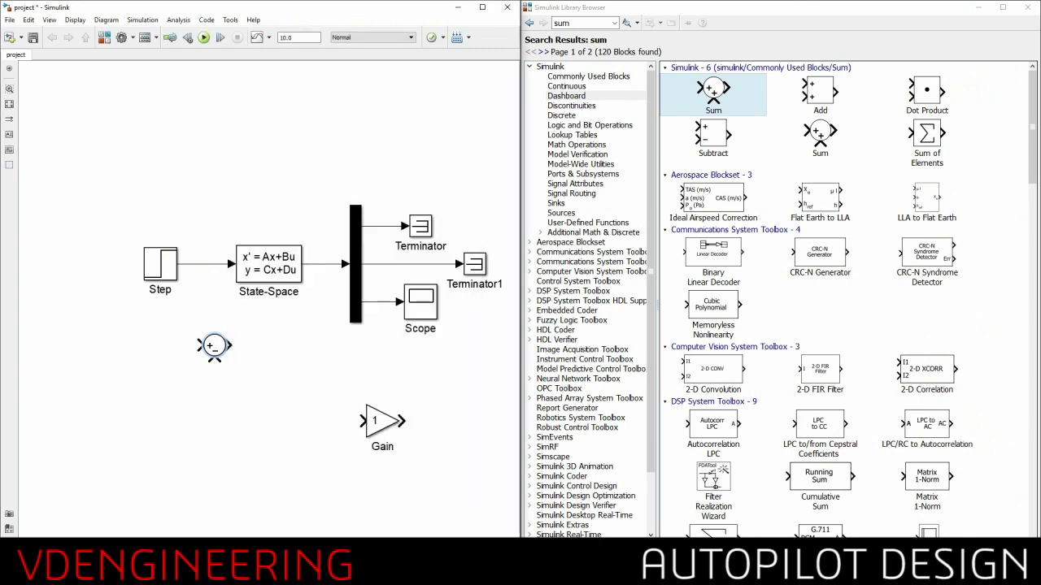
Move the Step block away from State-Space and insert the Sum block into the line between them.
left_click_drag(142, 266, 107, 264)
left_click_drag(215, 345, 163, 265)
key("Delete")
key("ctrl+z")
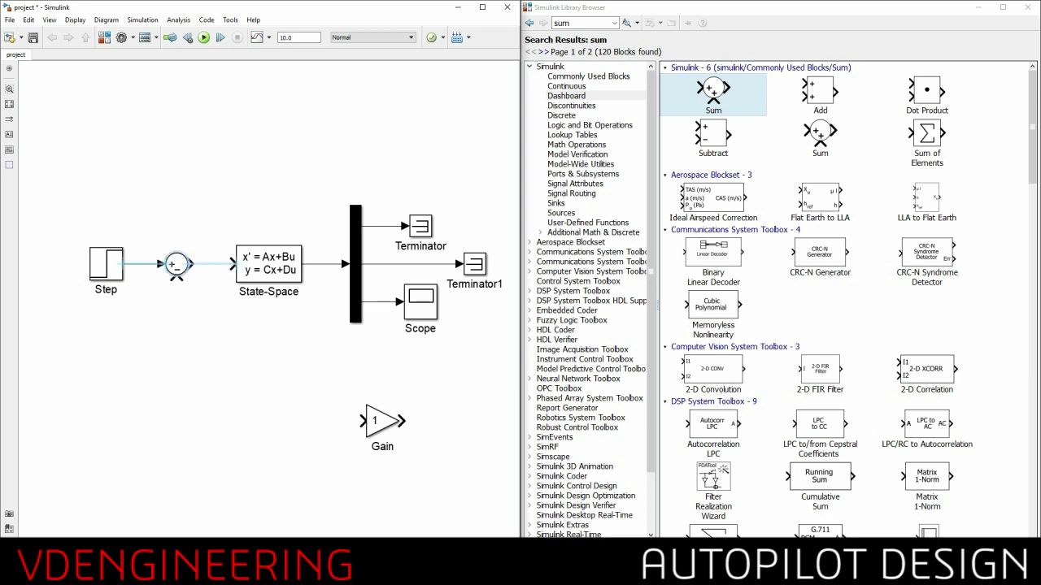
left_click(211, 264)
Flip the Gain block and wire it as feedback from the State-Space output to the Sum block's negative input.
left_click(380, 420)
key("ctrl+r")
key("ctrl+r")
left_click_drag(364, 422, 177, 279)
left_click_drag(386, 421, 329, 264)
left_click(268, 410)
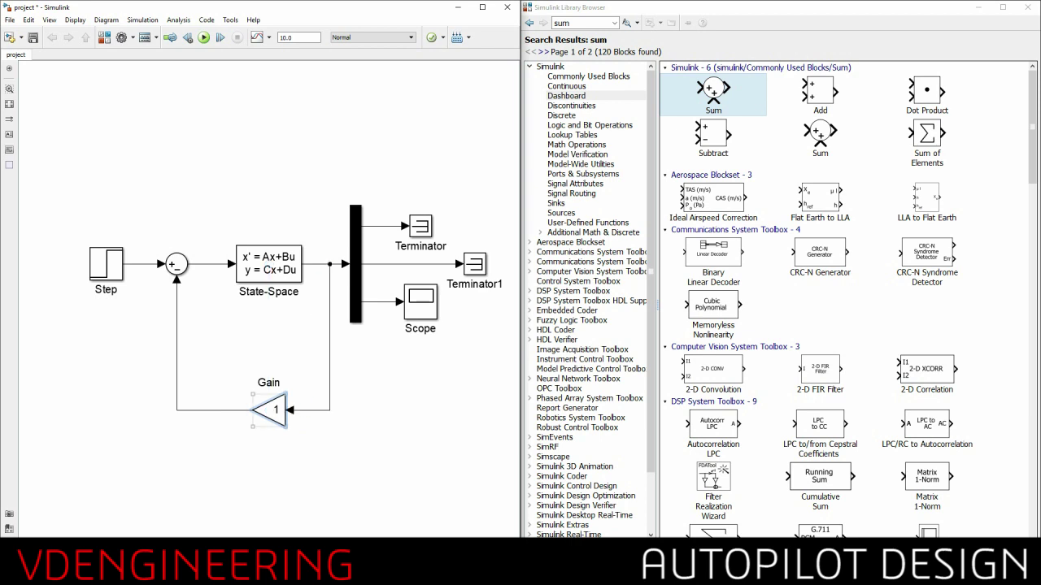
Set the Gain block's gain to [-0.6435 169.6950 7.0711] and its multiplication to Matrix(K*u).
double_click(268, 410)
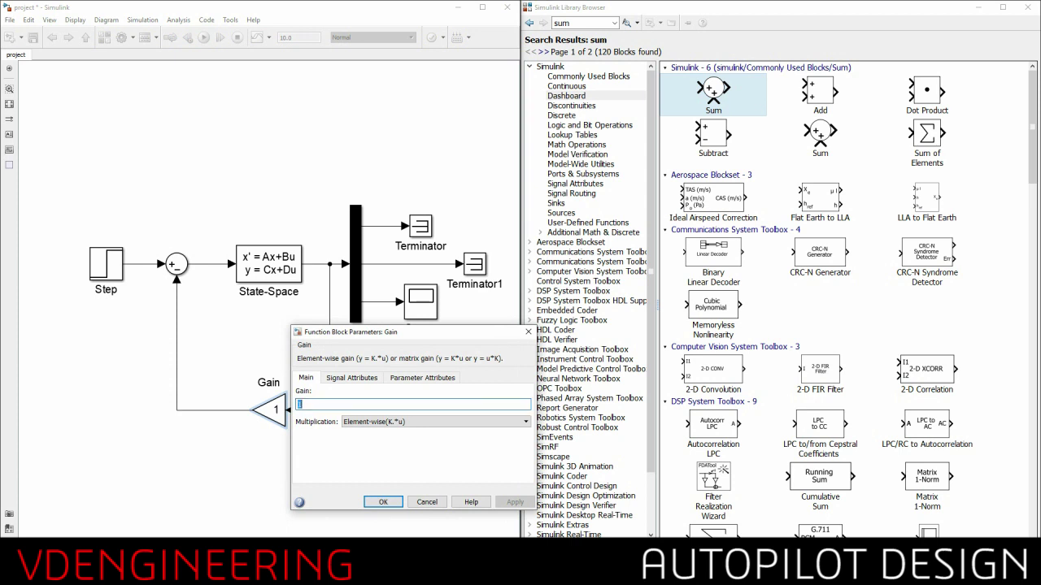
type("[-0.6435")
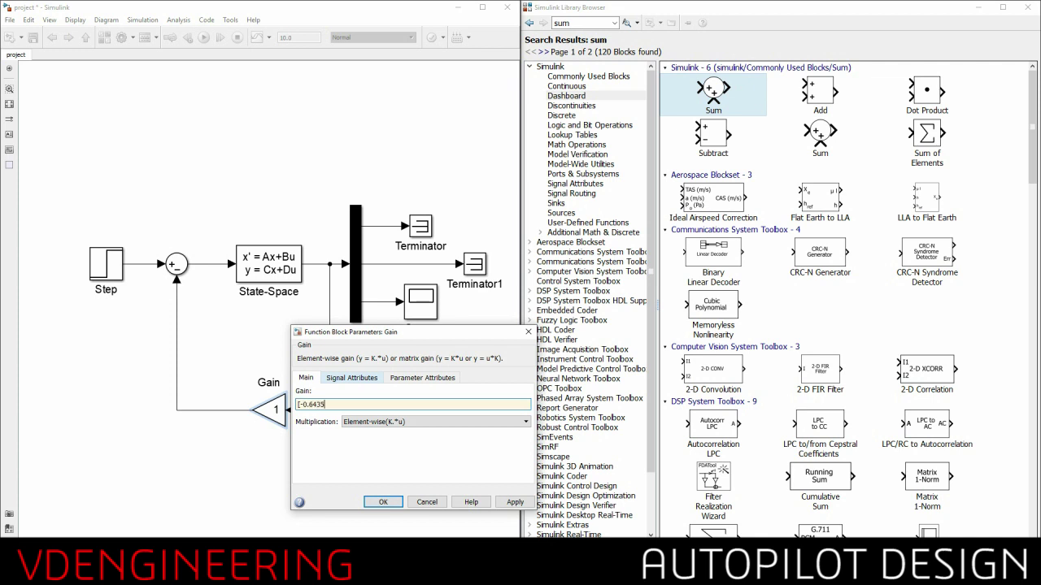
type(" 169.6950 7.0711")
left_click(435, 422)
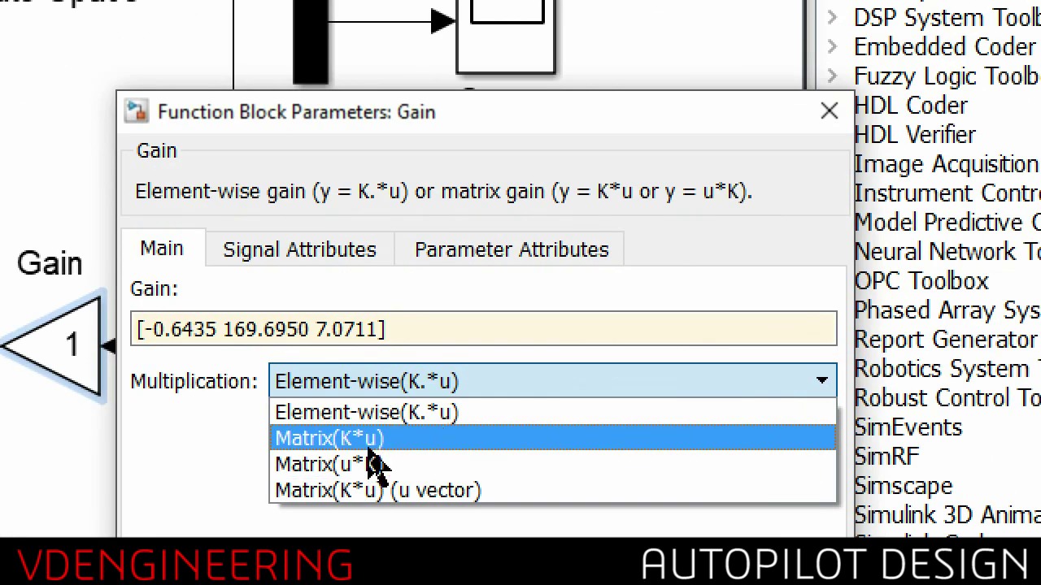
left_click(369, 444)
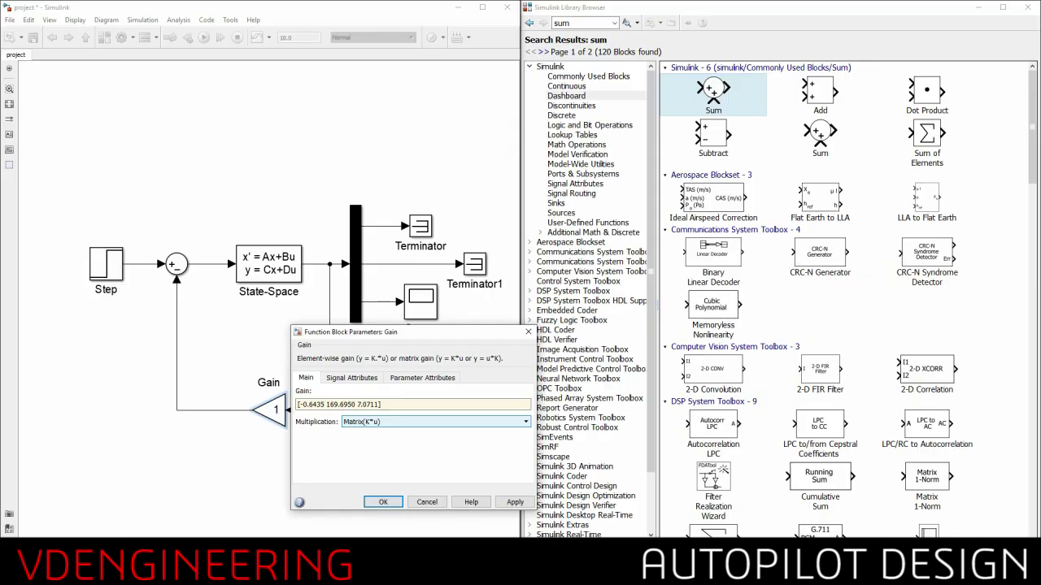
left_click(515, 503)
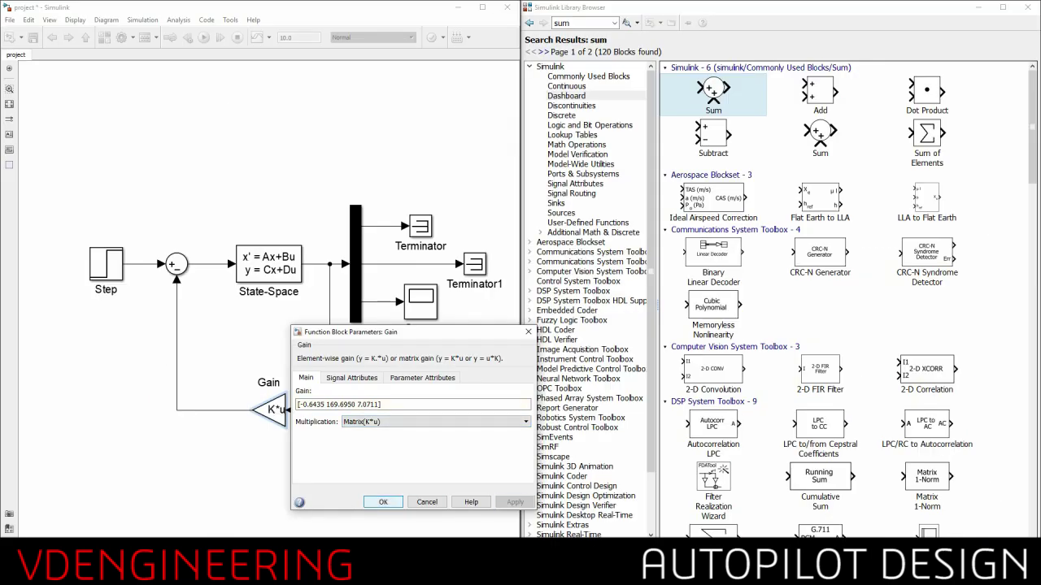
left_click(383, 502)
Widen the Gain block so that its K*u label fits inside the triangle.
left_click(271, 410)
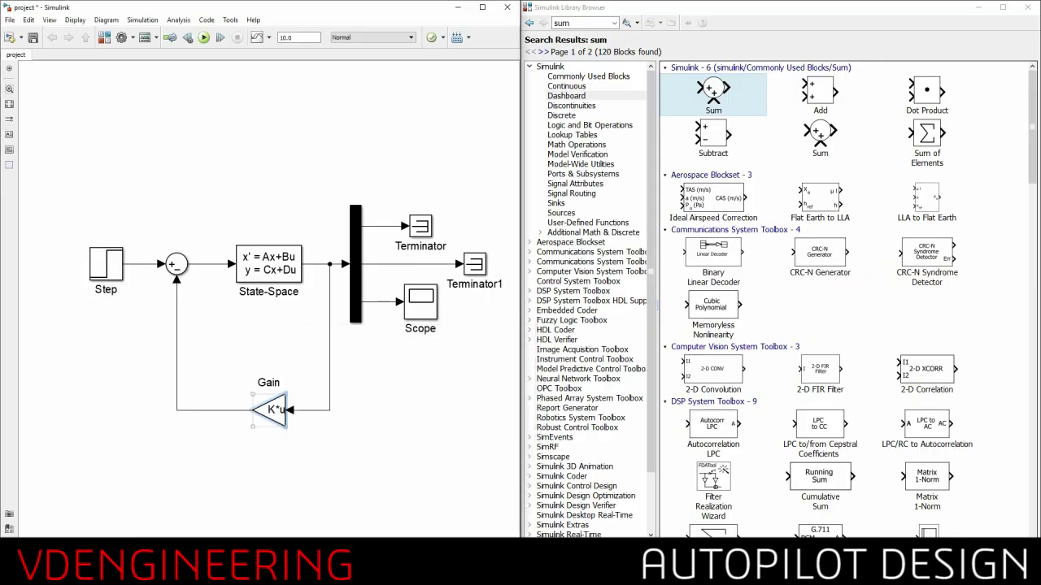
left_click_drag(253, 394, 235, 392)
double_click(267, 410)
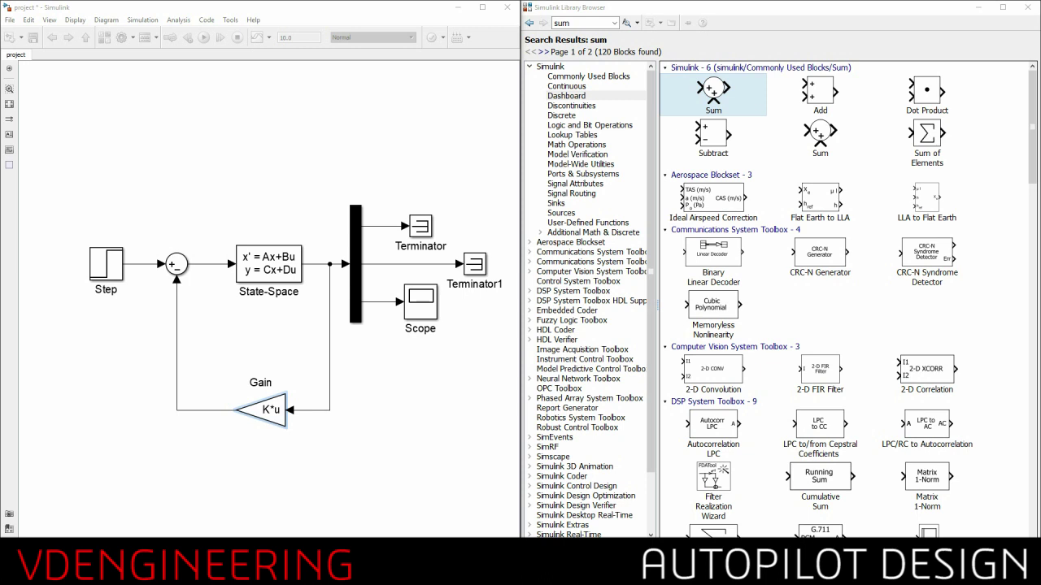
Move the Step block farther from the Sum block and label the signal line between them theta_c.
left_click_drag(106, 264, 68, 265)
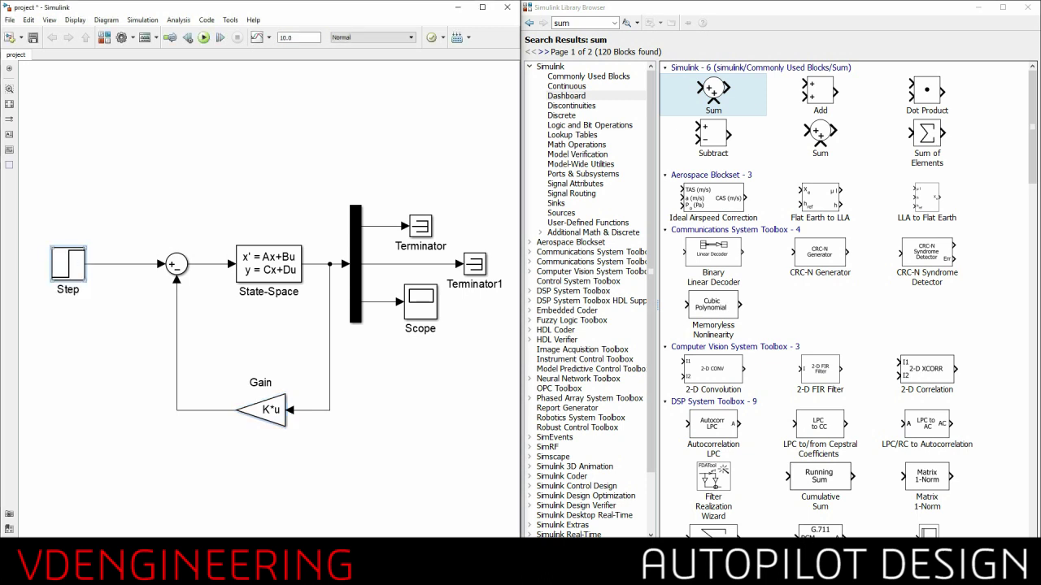
left_click(110, 326)
double_click(112, 253)
type("theta_c")
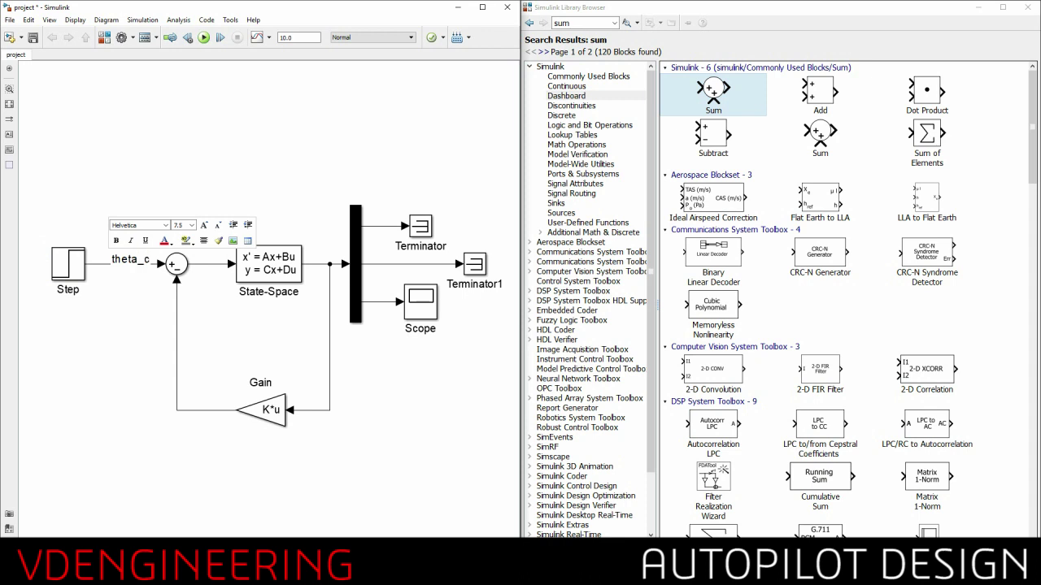
left_click(112, 287)
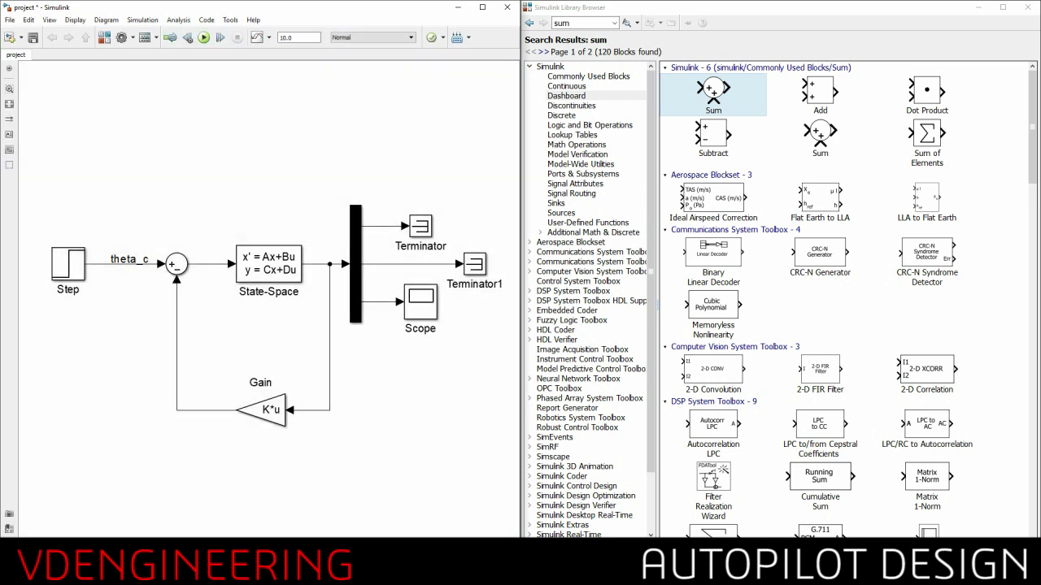
View the closed-loop step response in the Scope, autoscaled to fit the curve.
double_click(420, 303)
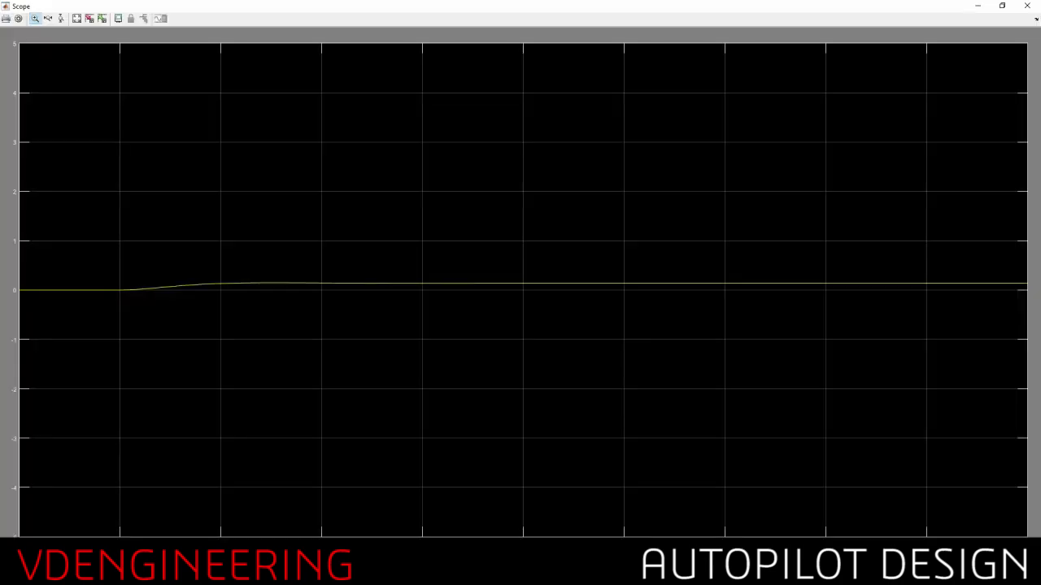
right_click(419, 261)
left_click(450, 280)
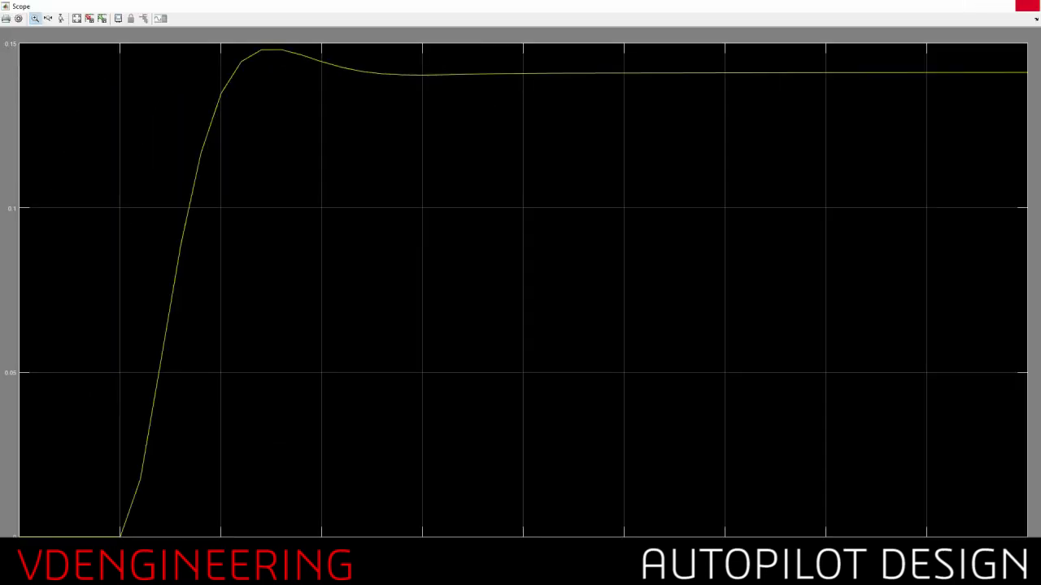
left_click(1026, 5)
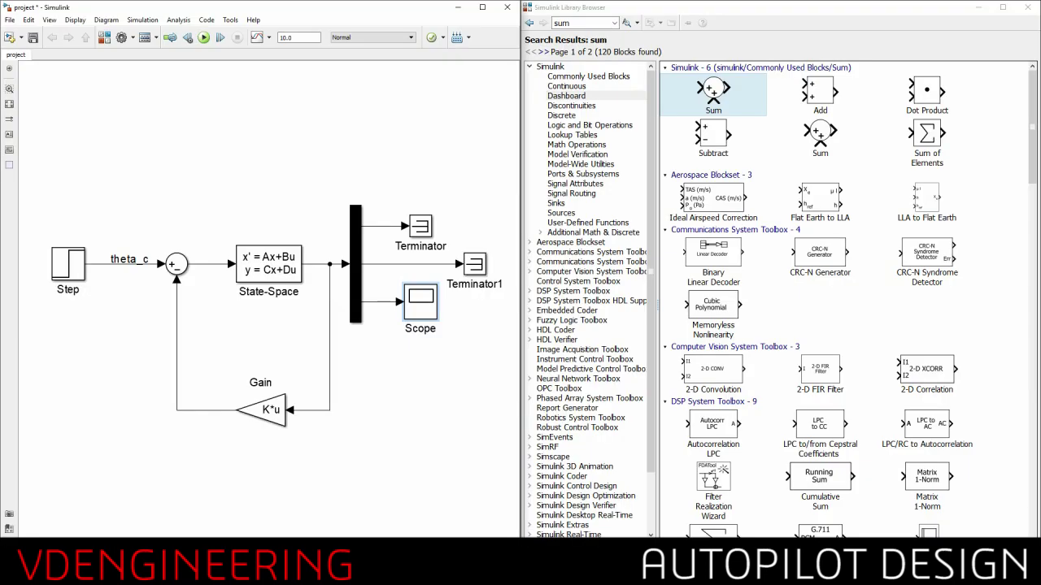
Widen the model window and replace the gain feedback with a PID Controller before State-Space, feeding the Demux's Scope signal back to Sum.
left_click_drag(520, 349, 615, 350)
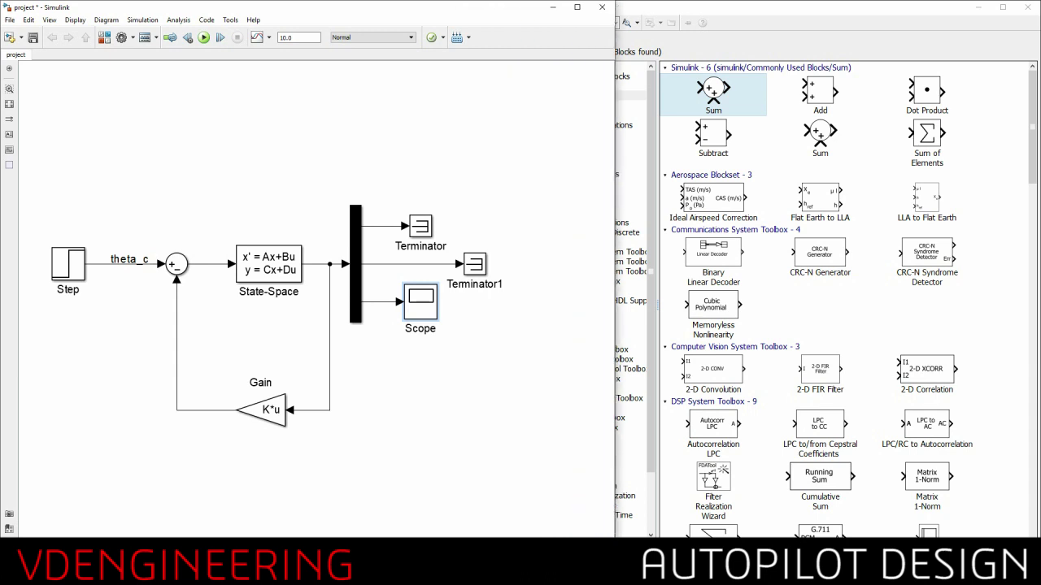
left_click(713, 201)
left_click_drag(521, 305, 613, 305)
left_click_drag(507, 165, 322, 328)
left_click_drag(507, 328, 507, 327)
left_click_drag(355, 268, 458, 268)
Open the PID Controller in the PID Tuner, set the response time to 3.558 seconds and show the controller parameters.
left_click(394, 229)
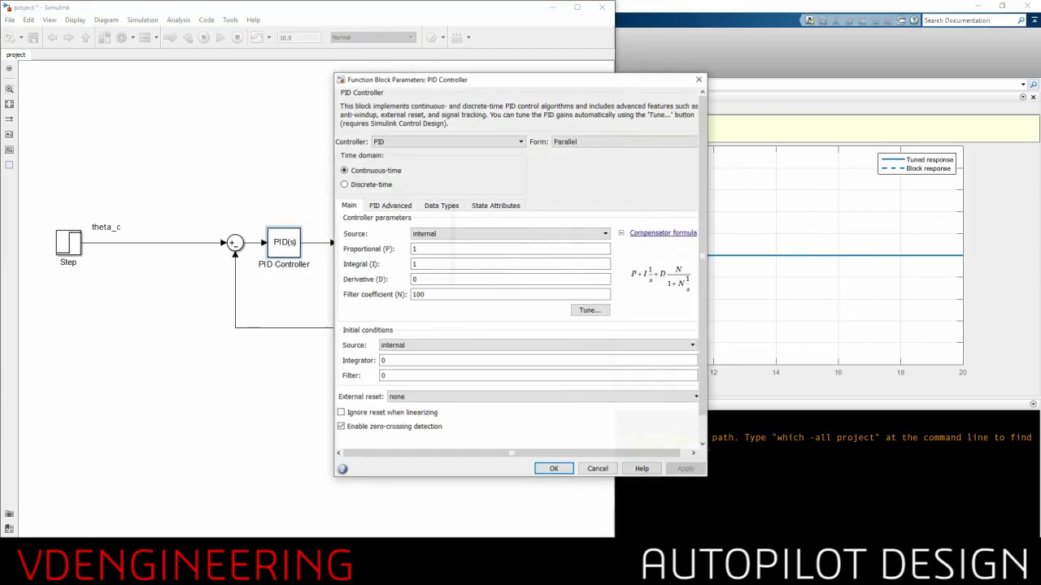
left_click(591, 311)
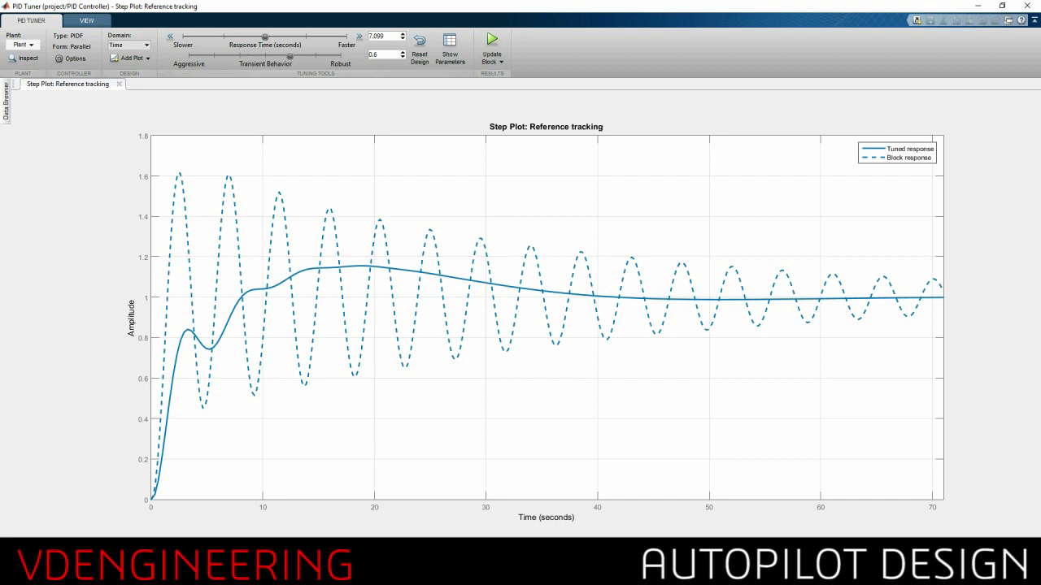
left_click(87, 21)
left_click(31, 20)
left_click_drag(266, 36, 289, 36)
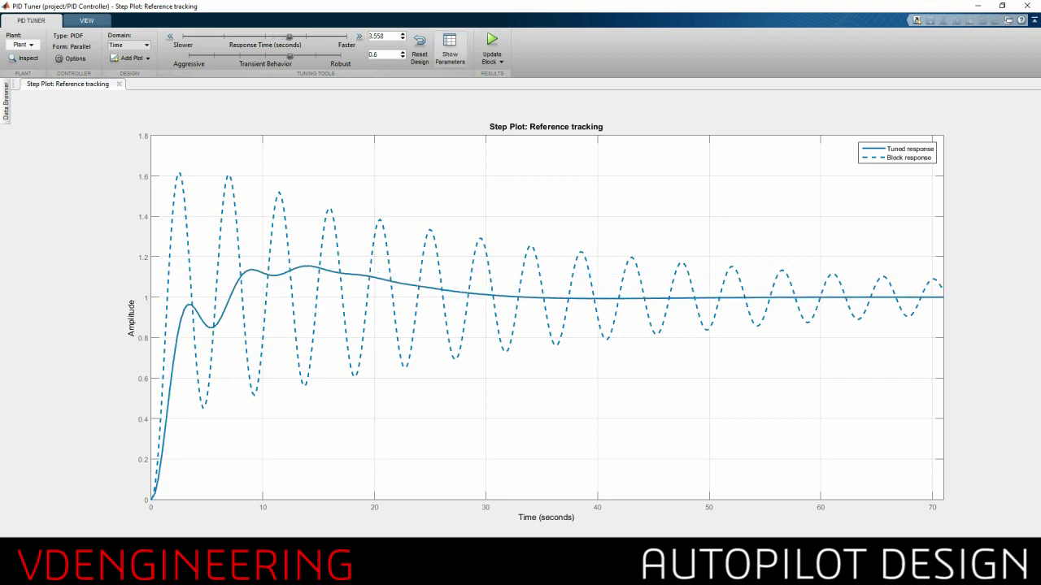
left_click(449, 49)
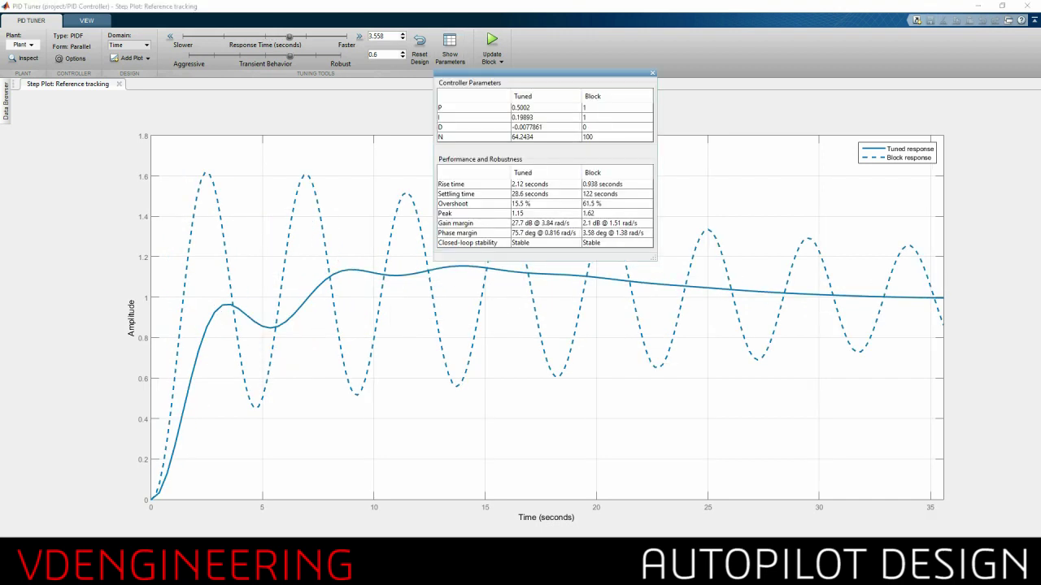
Adjust the tuned response to a transient behavior of 0.62 and a response time of 1.125 seconds.
left_click_drag(289, 54, 269, 54)
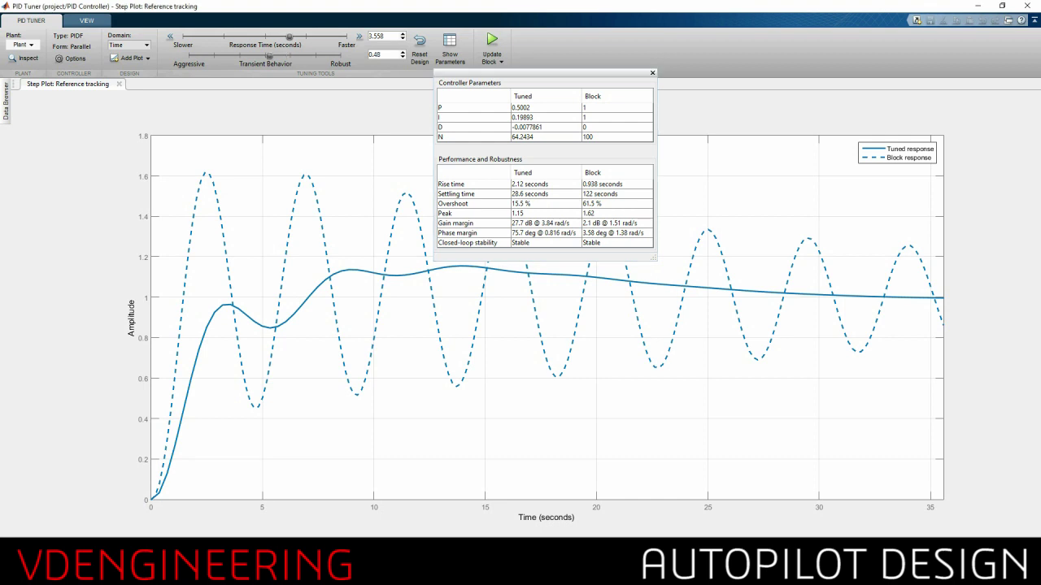
left_click_drag(269, 55, 262, 55)
left_click_drag(283, 56, 340, 37)
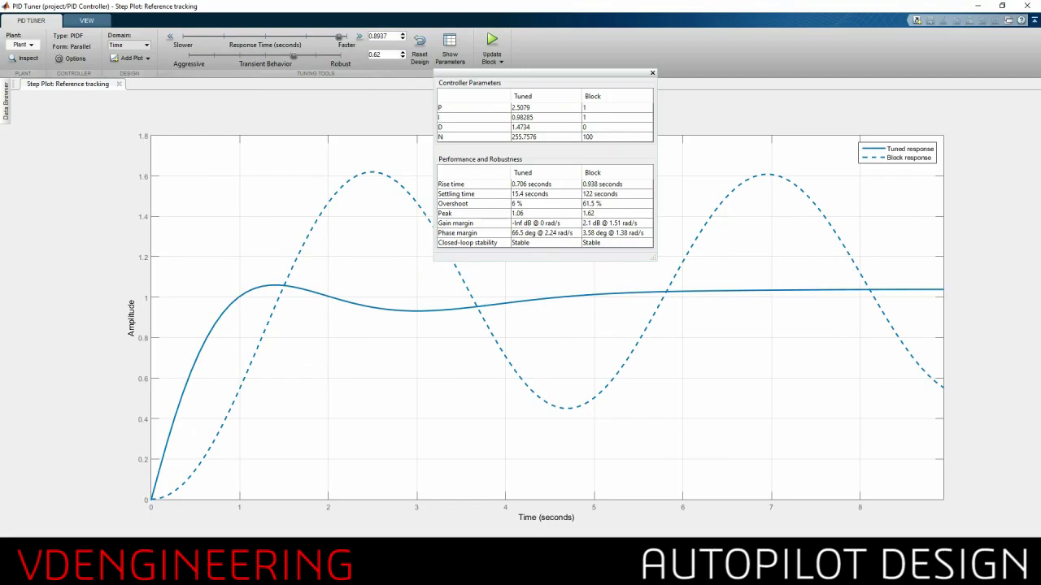
left_click_drag(339, 37, 330, 36)
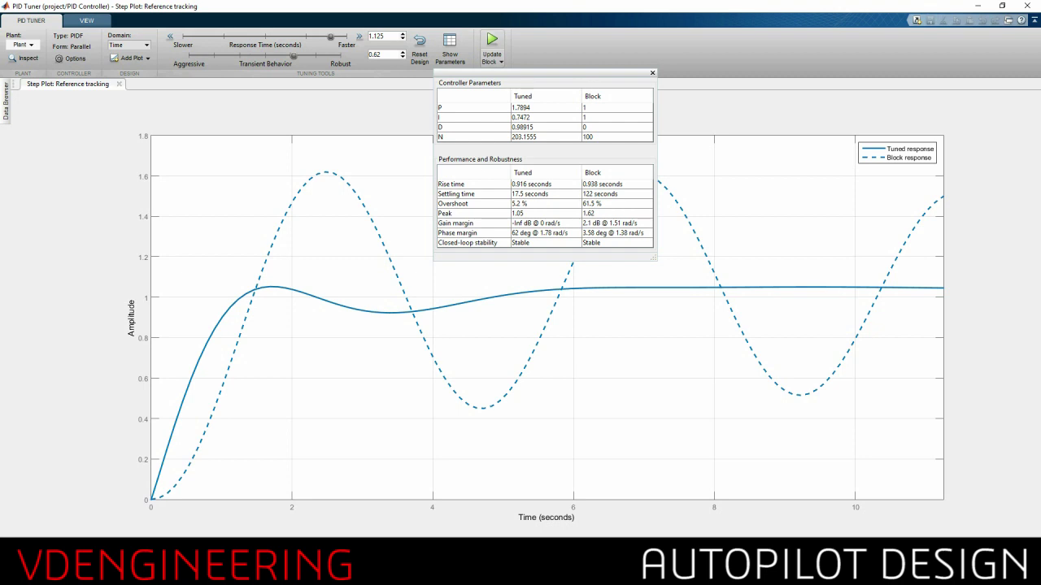
Update the PID Controller block with the tuned gains, and close the tuner and the block's parameters.
left_click(546, 107)
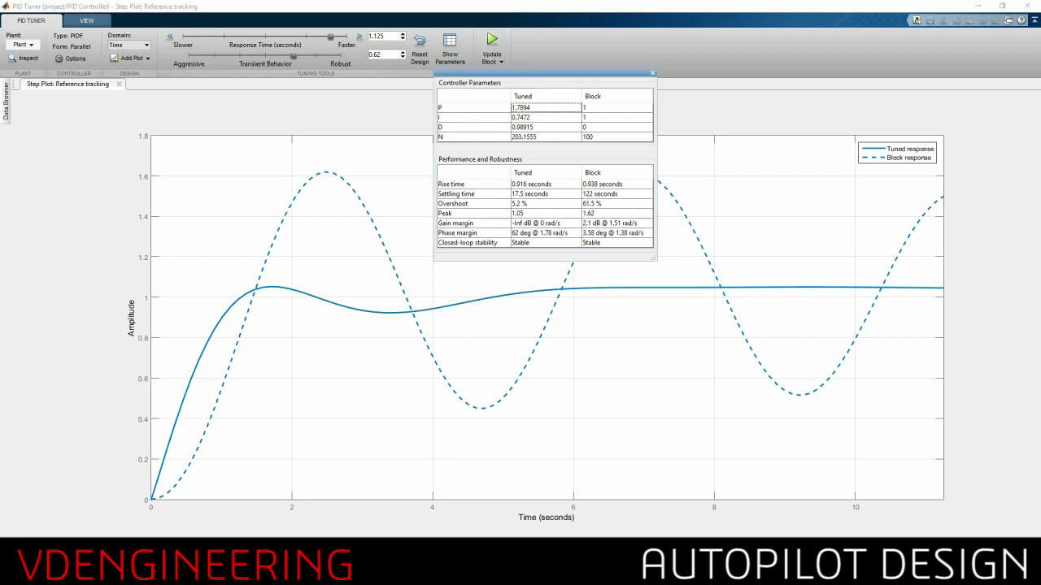
left_click(492, 43)
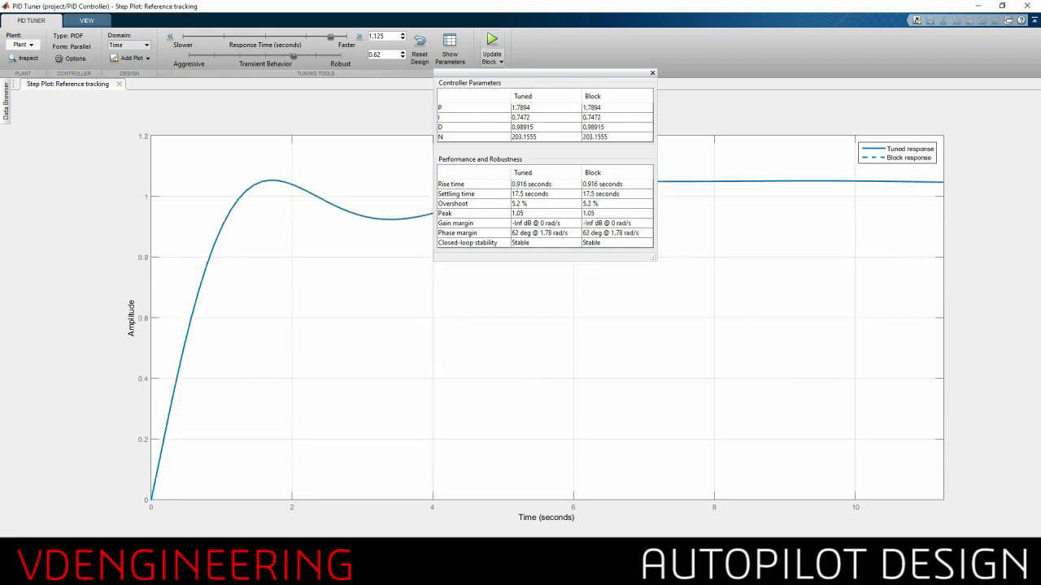
left_click(652, 73)
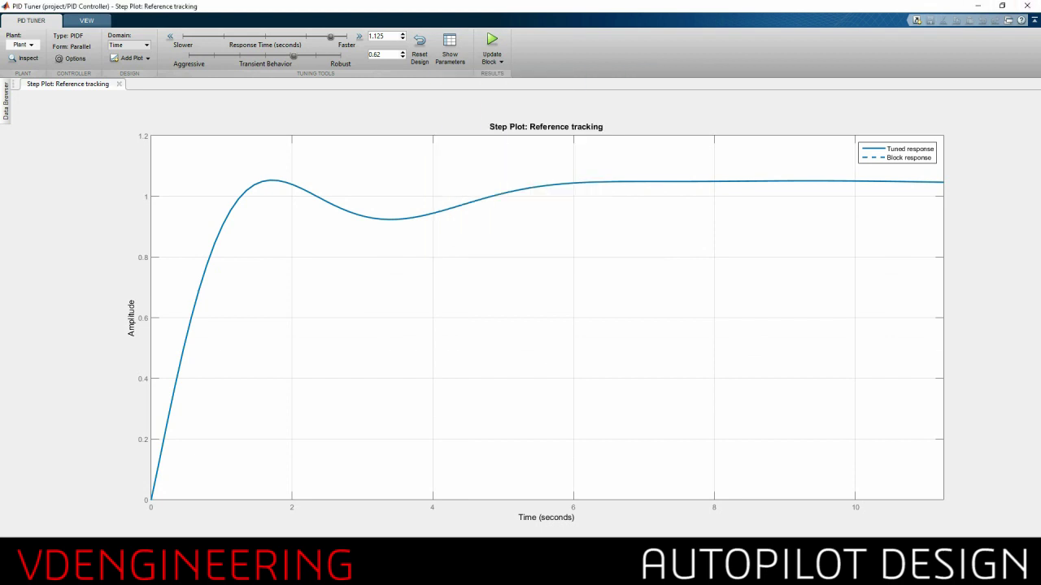
left_click(493, 60)
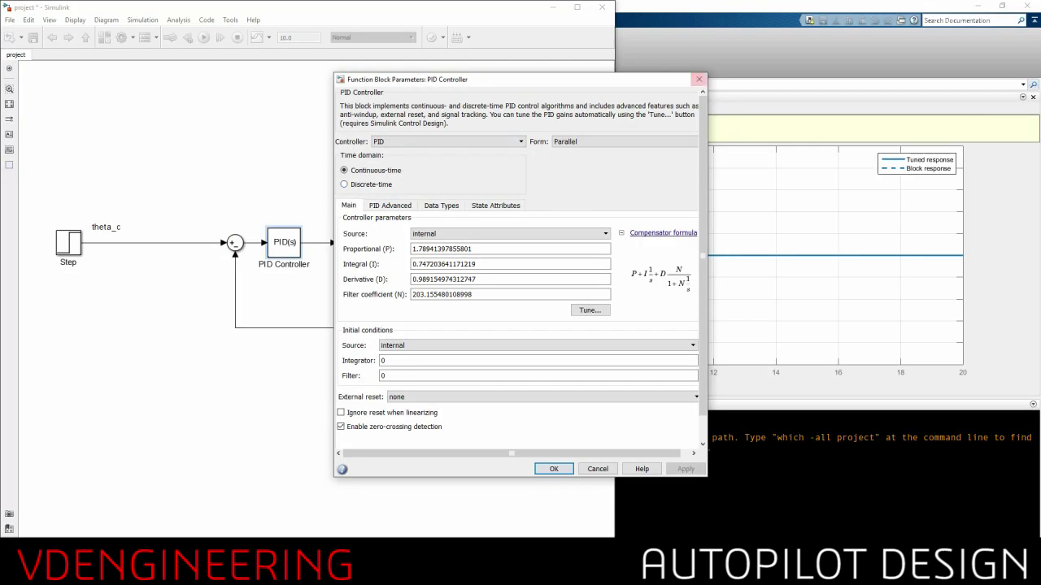
left_click(698, 79)
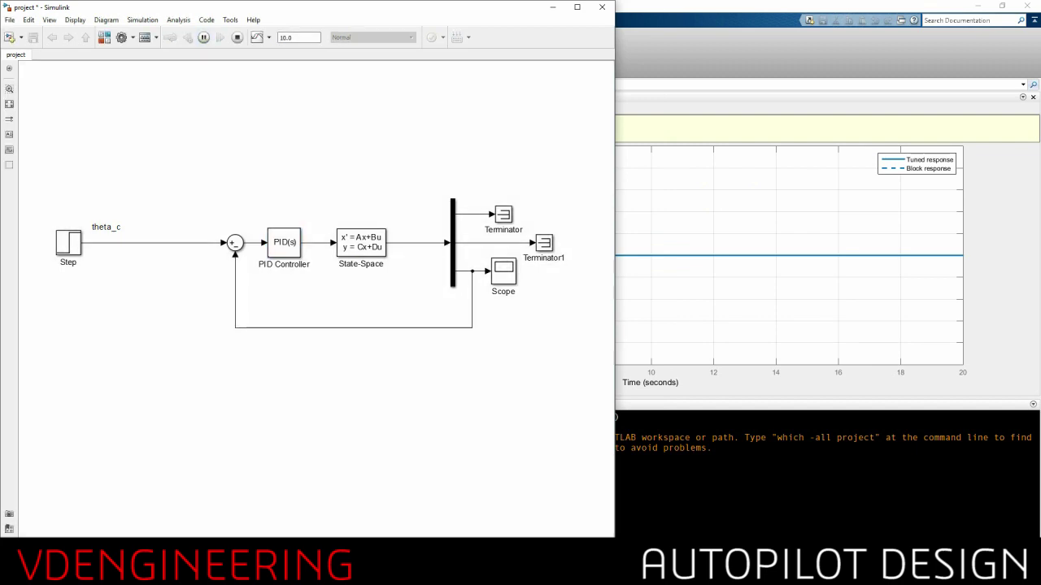
Run the simulation, view the autoscaled PID response in the Scope, and check the PID Controller's gains.
double_click(503, 273)
right_click(505, 278)
left_click(537, 296)
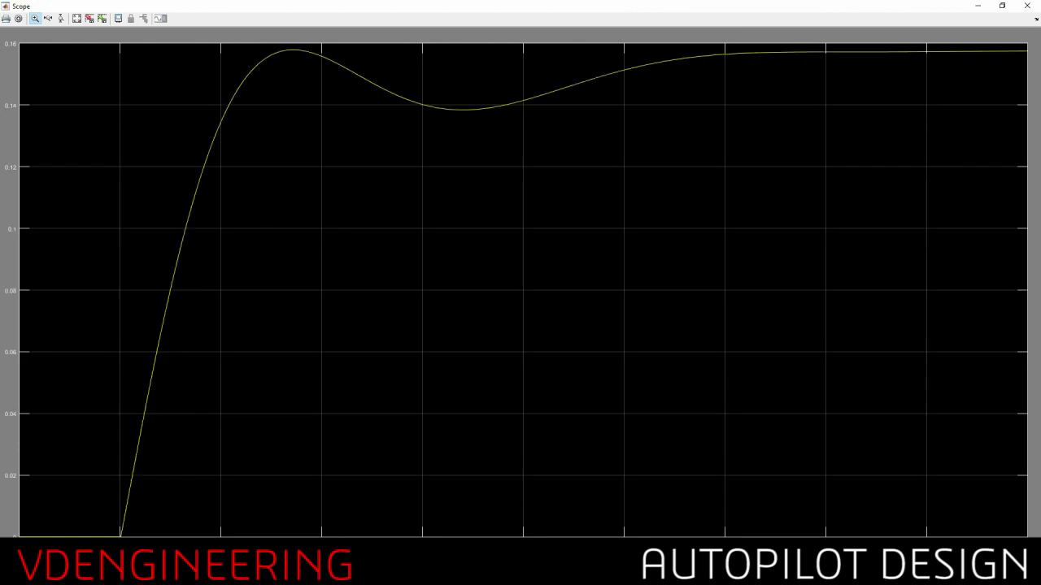
left_click(1002, 6)
left_click(264, 176)
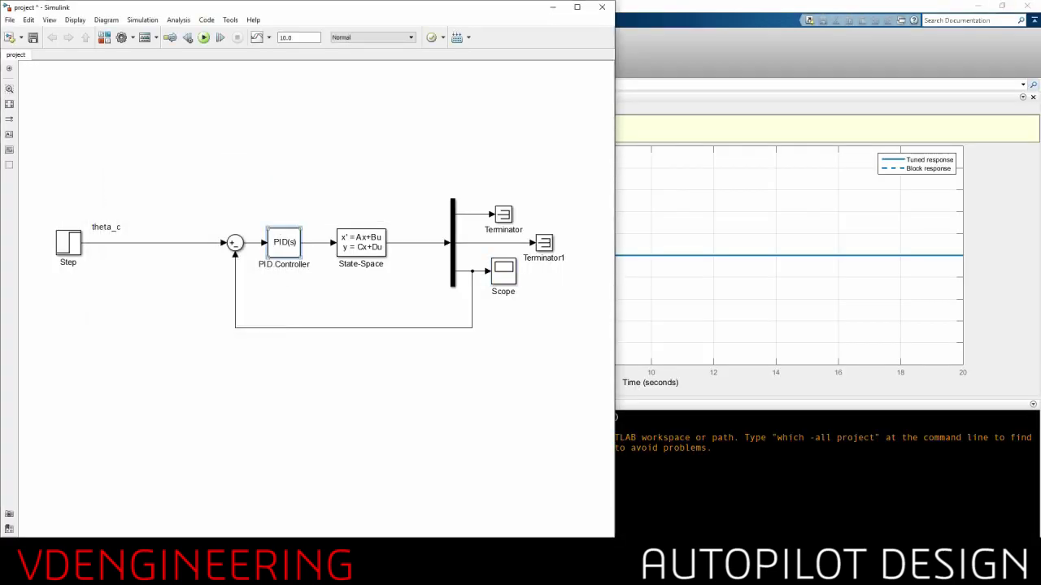
double_click(284, 242)
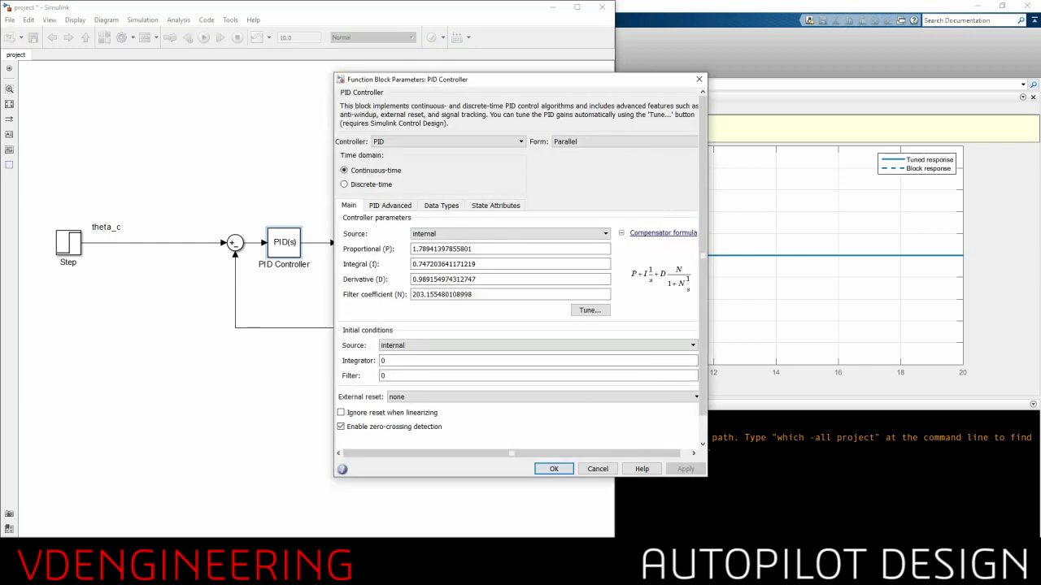
left_click(554, 470)
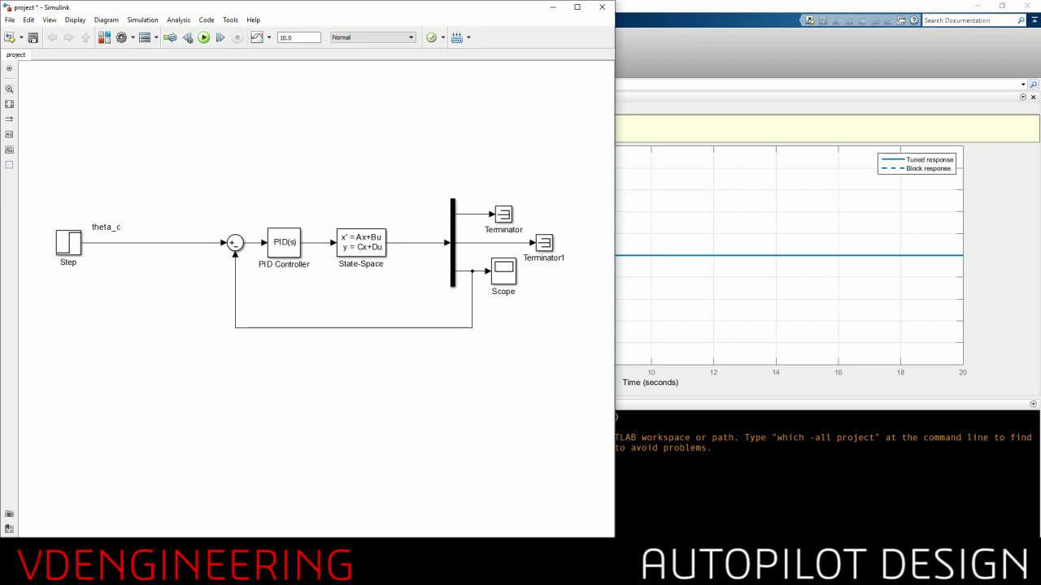
Limit the PID Controller block's output with an upper saturation limit of 0.4363 and a lower limit of -0.4363.
left_click(284, 243)
double_click(284, 242)
left_click(391, 205)
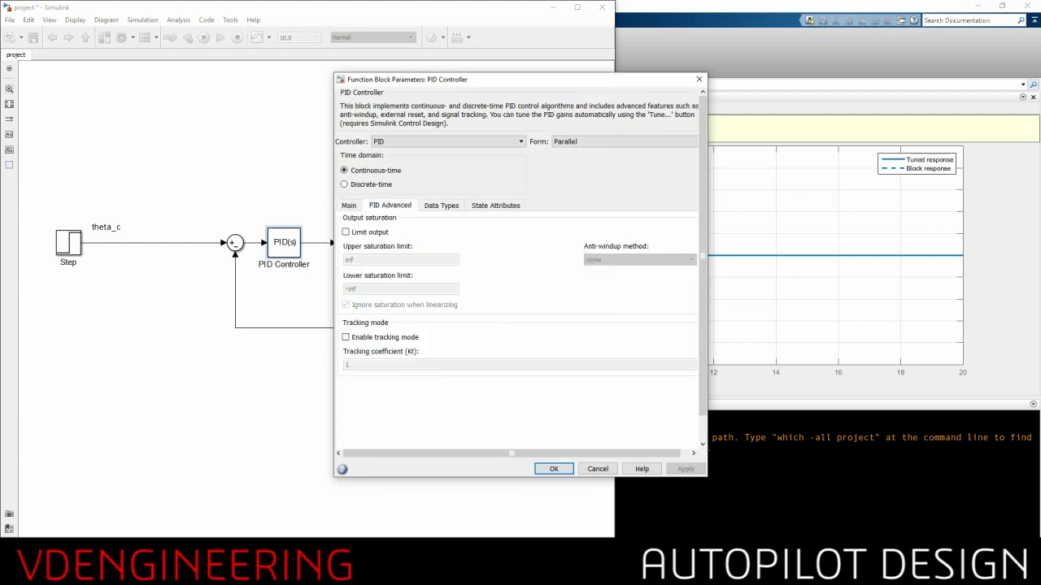
left_click(346, 232)
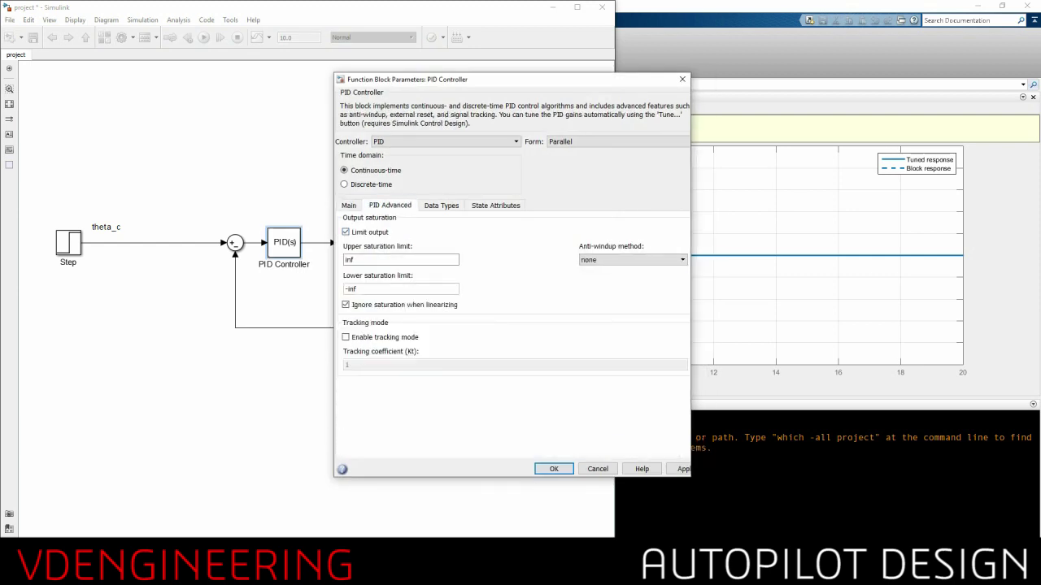
double_click(349, 260)
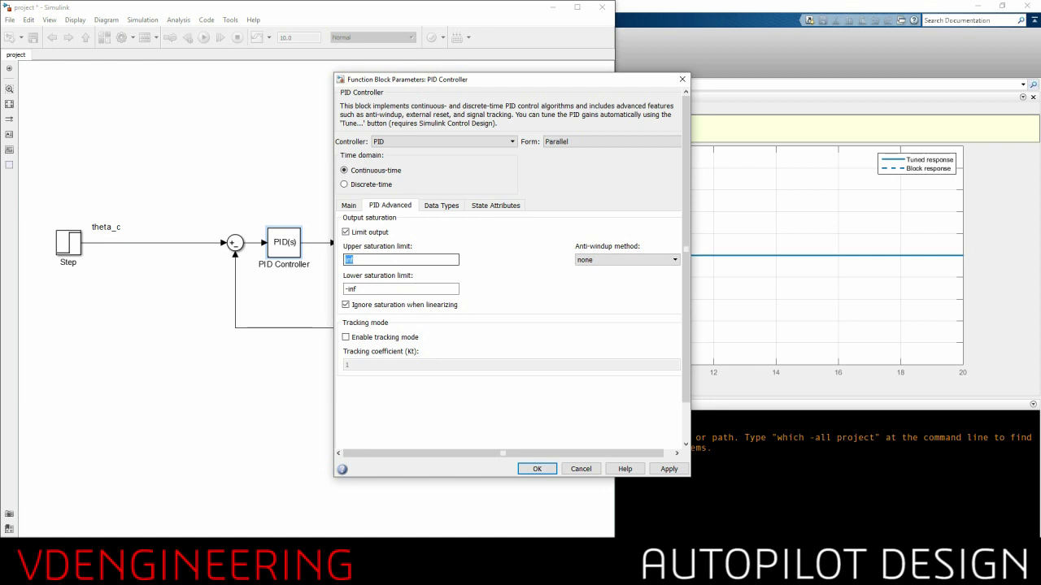
type("0.4363")
key("Tab")
type("-0.4363")
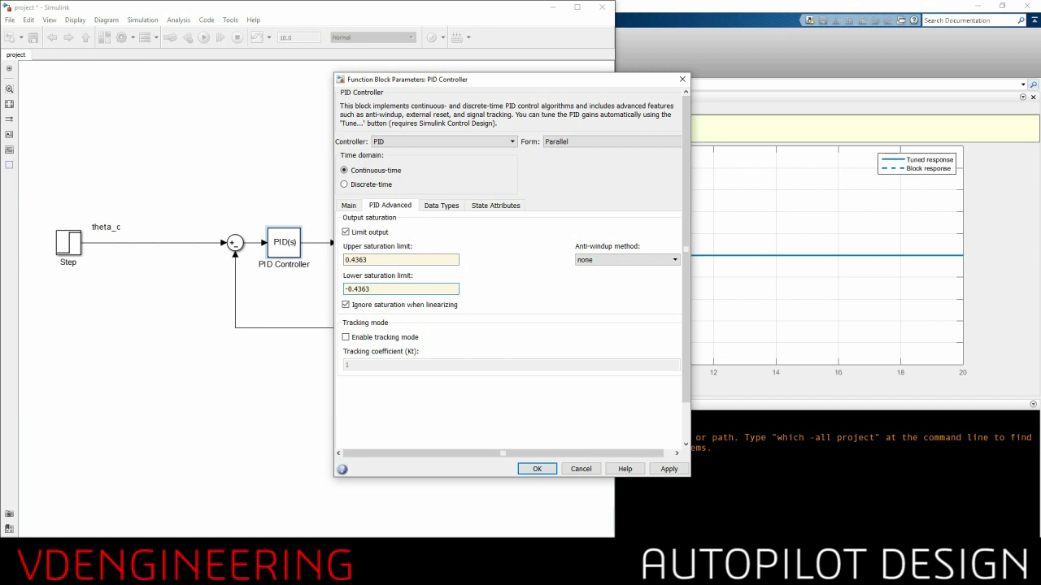
left_click(537, 469)
left_click(537, 469)
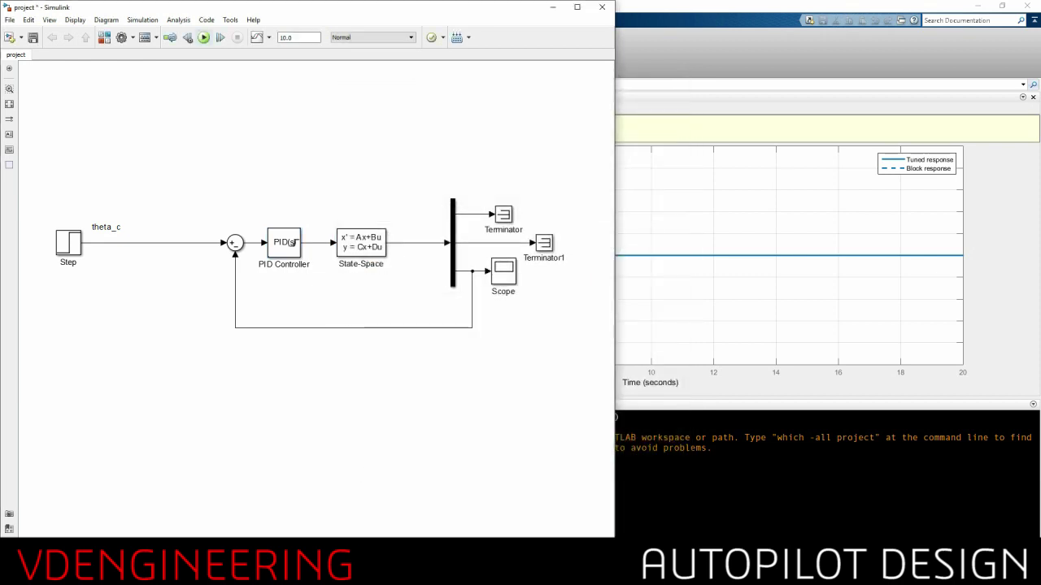
Run the simulation with the limited output, view the response in the Scope, and close the Scope.
key("ctrl+t")
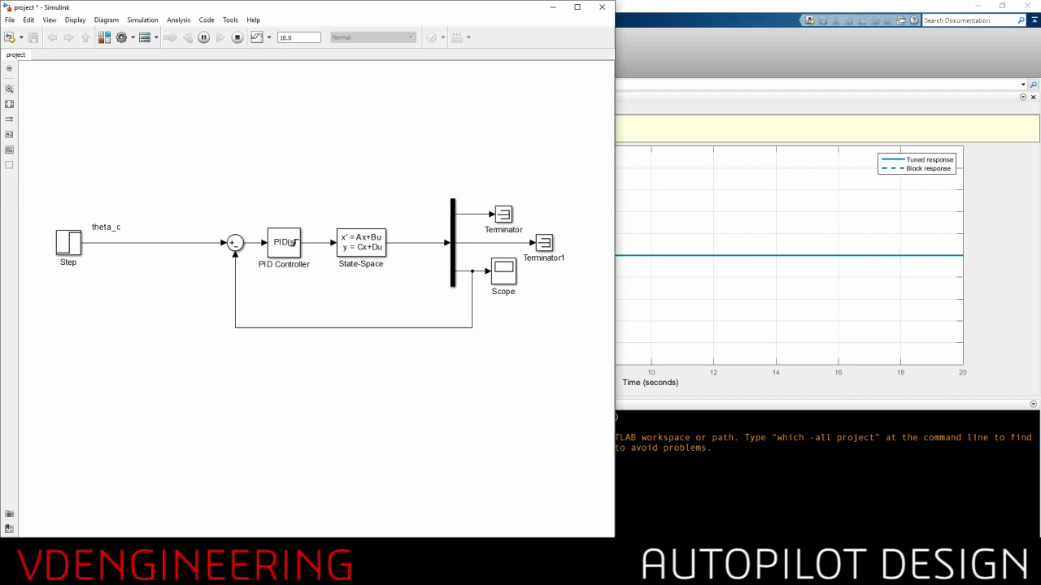
double_click(503, 278)
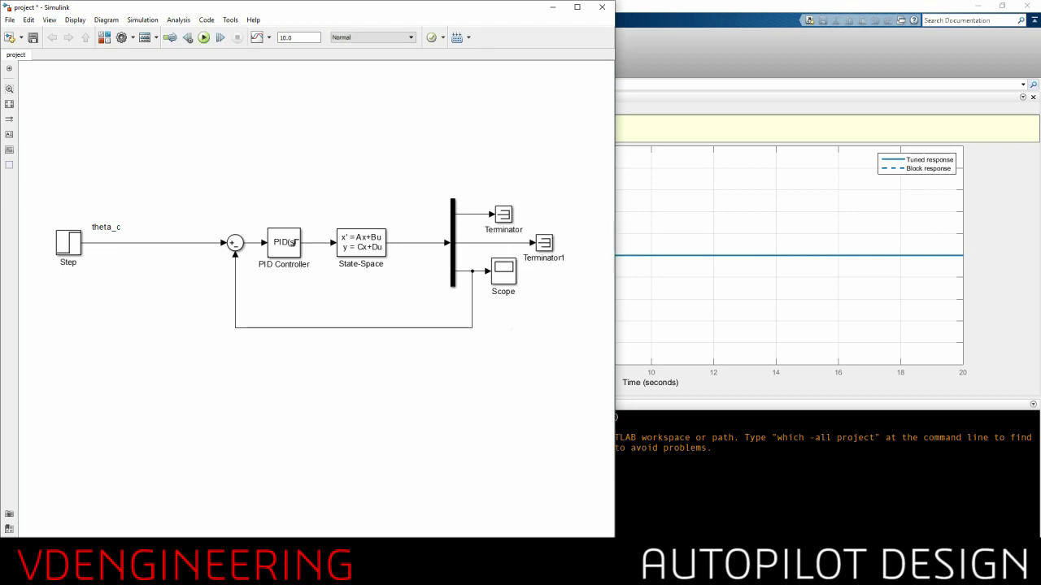
double_click(503, 271)
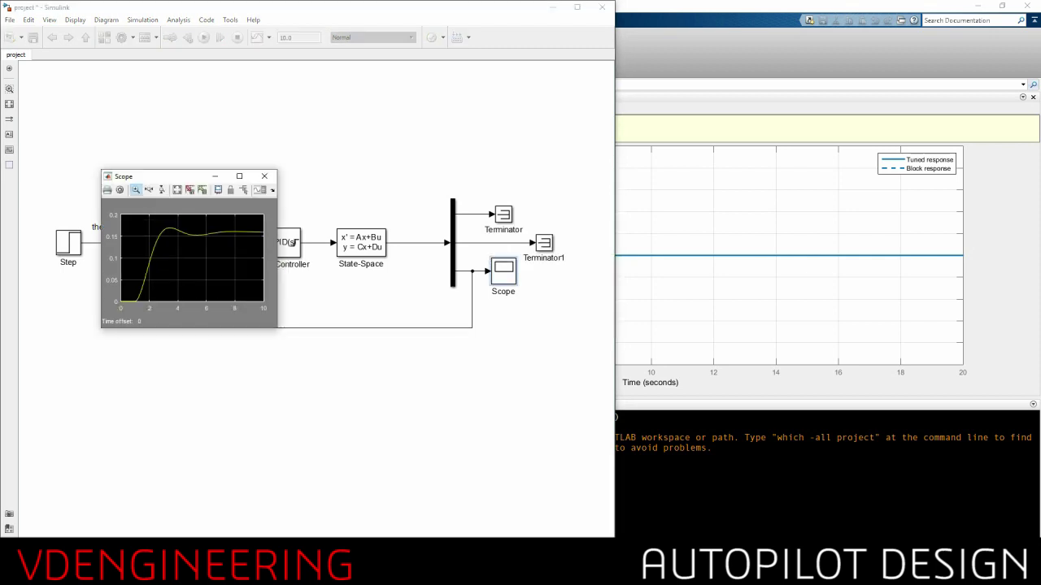
left_click(265, 176)
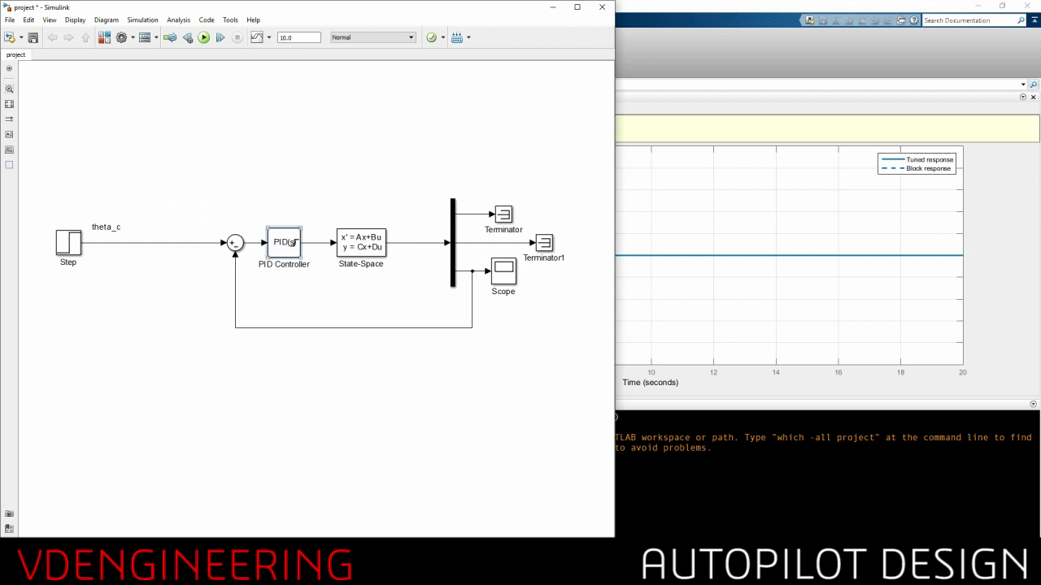
Enlarge the PID Controller block so its label and saturation symbol no longer overlap.
mouse_move(302, 229)
left_mouse_down()
mouse_move(321, 220)
mouse_move(289, 243)
left_mouse_up()
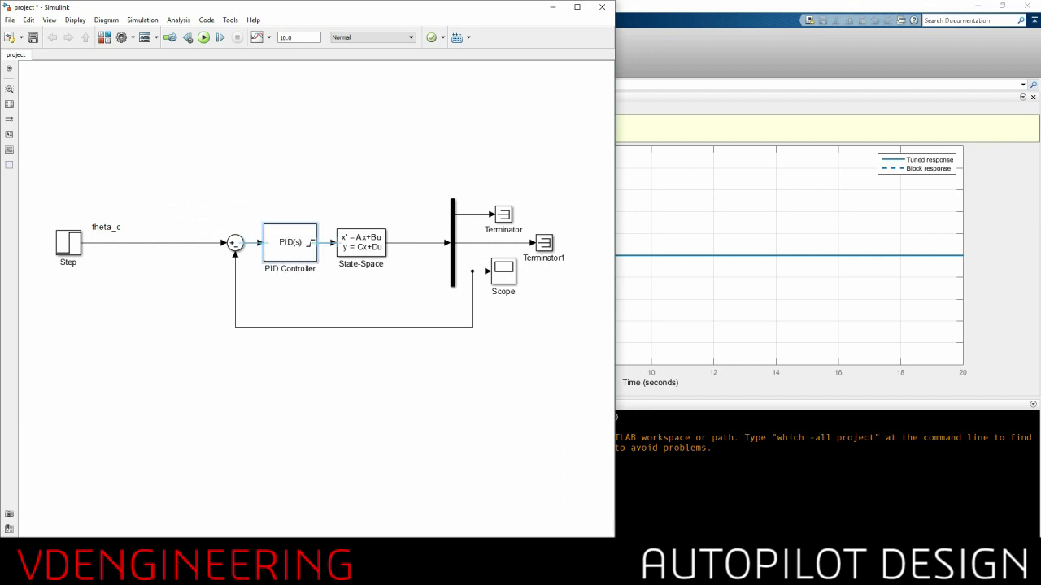
key("Escape")
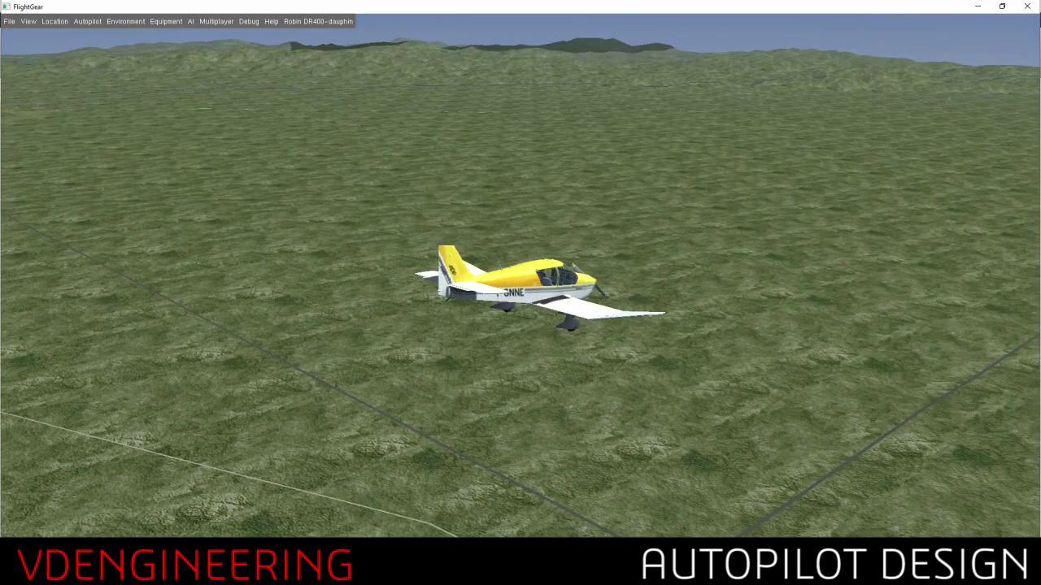
View the aircraft in FlightGear from the cockpit and from outside, and bring up the Scope over the flight.
key("shift+v")
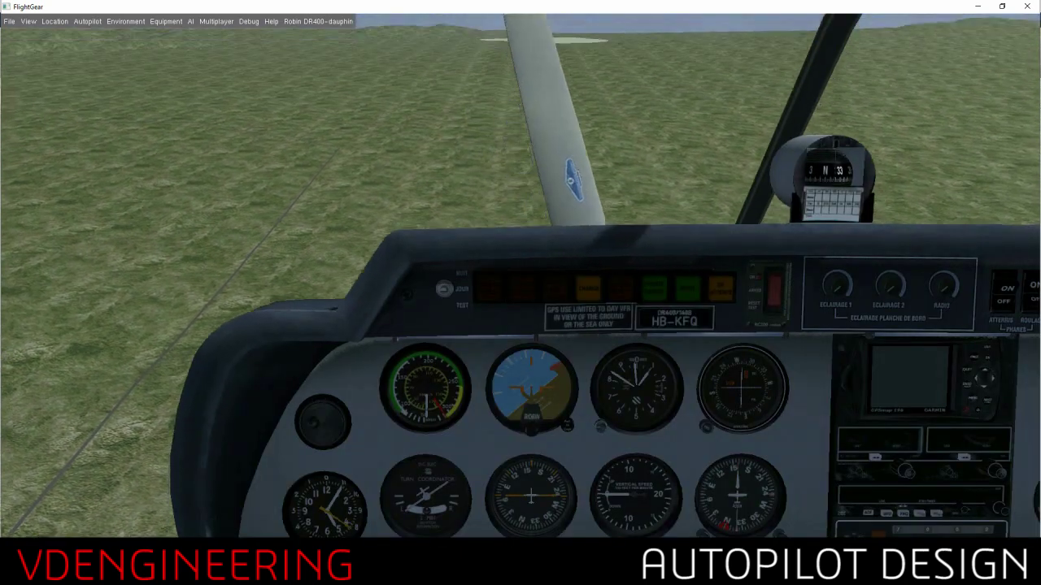
key("v")
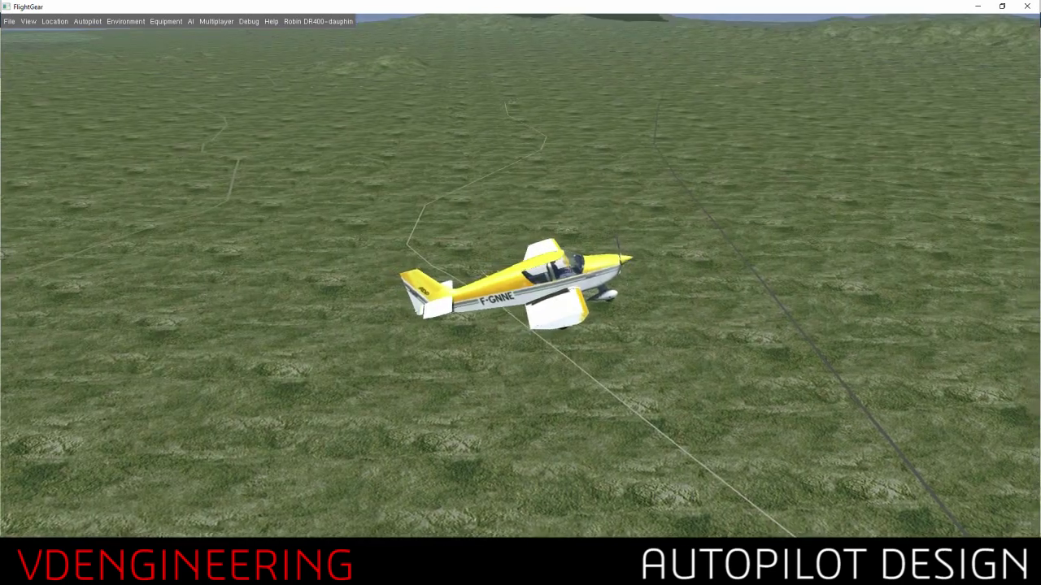
mouse_move(393, 574)
left_click(534, 517)
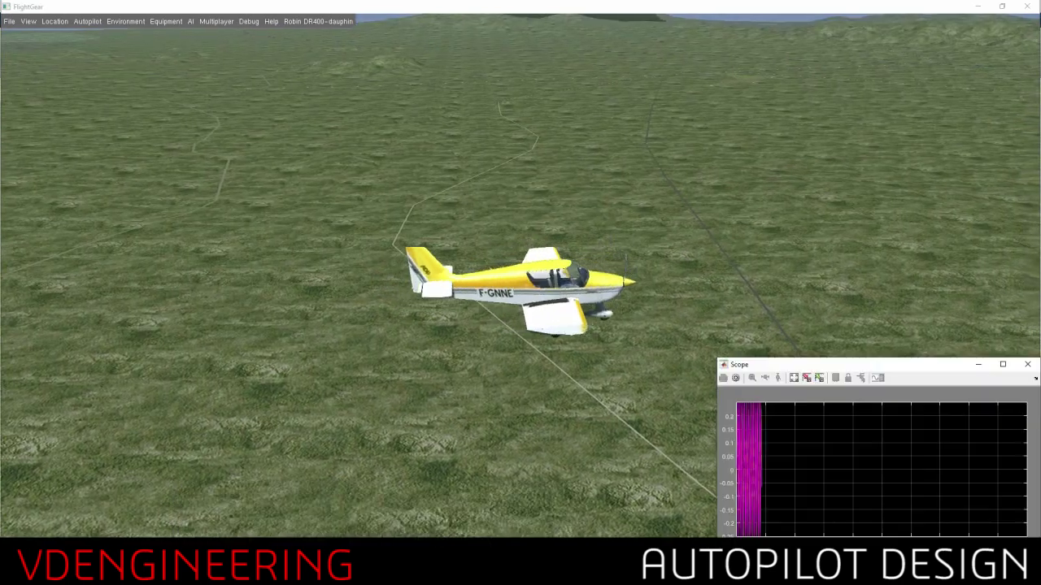
right_click(766, 443)
left_click(793, 463)
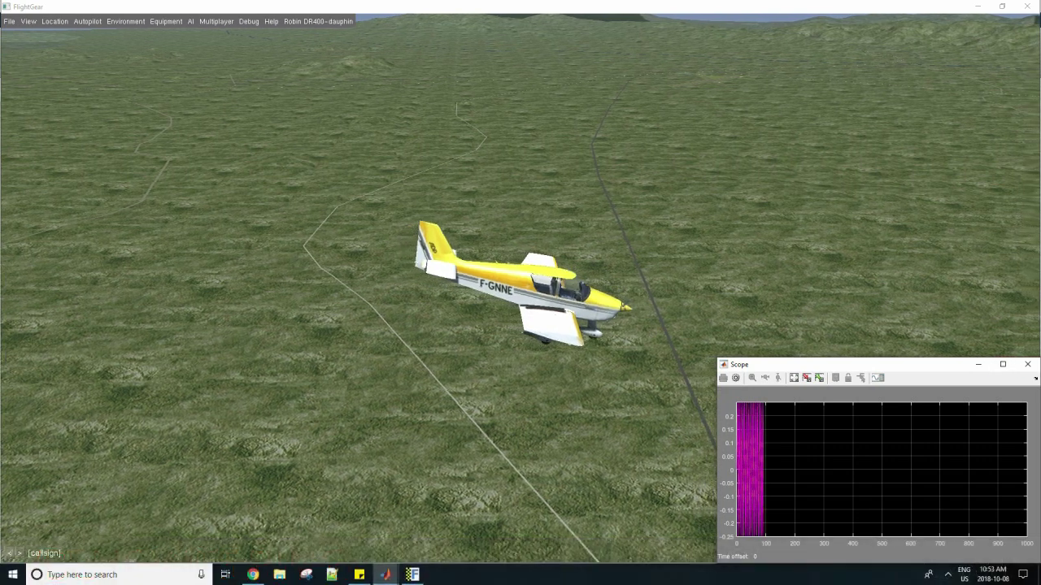
left_click(947, 575)
right_click(980, 509)
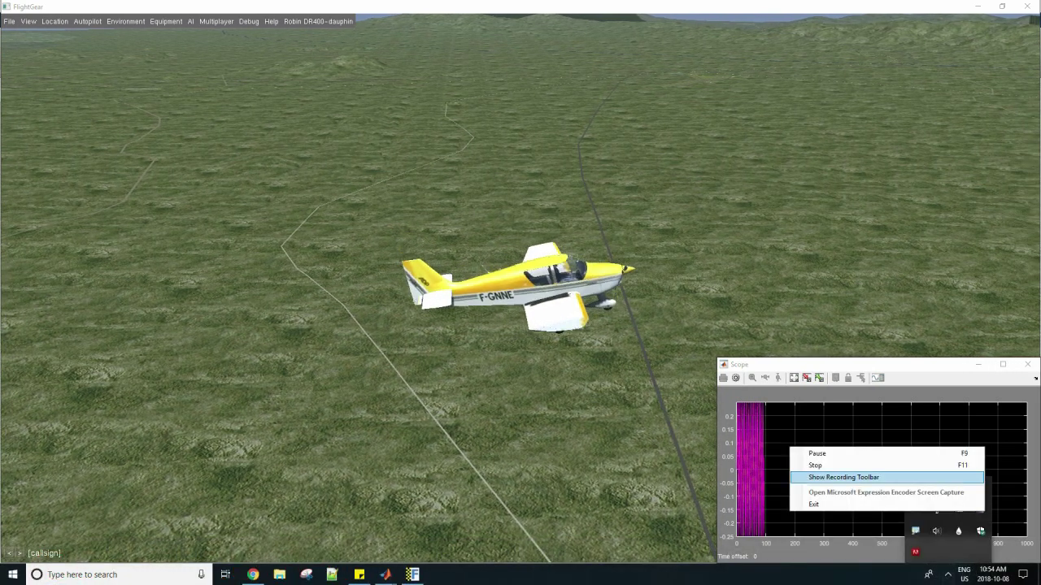